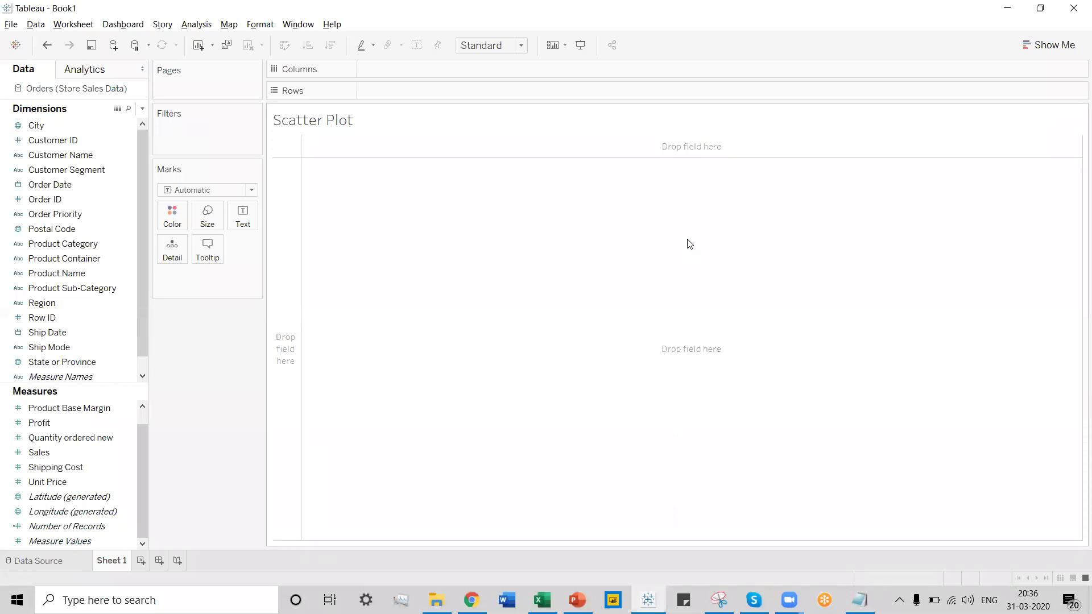
- Build a pie chart with Product Category as the colour and Sales as the slice angle
{"action": "left_click", "coordinate": [251, 190]}
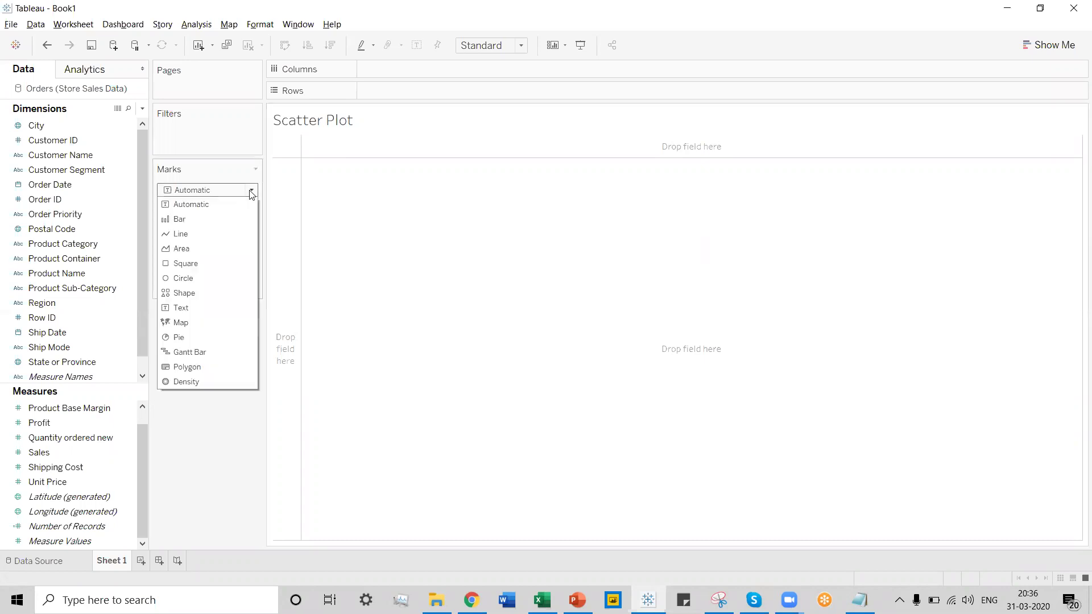
{"action": "left_click", "coordinate": [206, 338]}
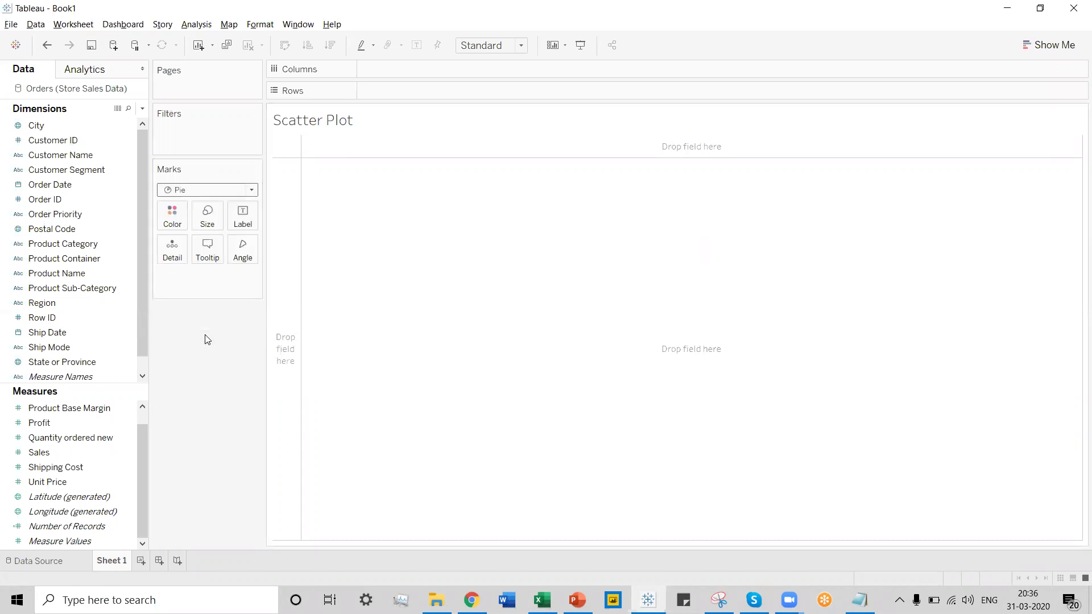
{"action": "left_click_drag", "start_coordinate": [55, 246], "coordinate": [171, 219]}
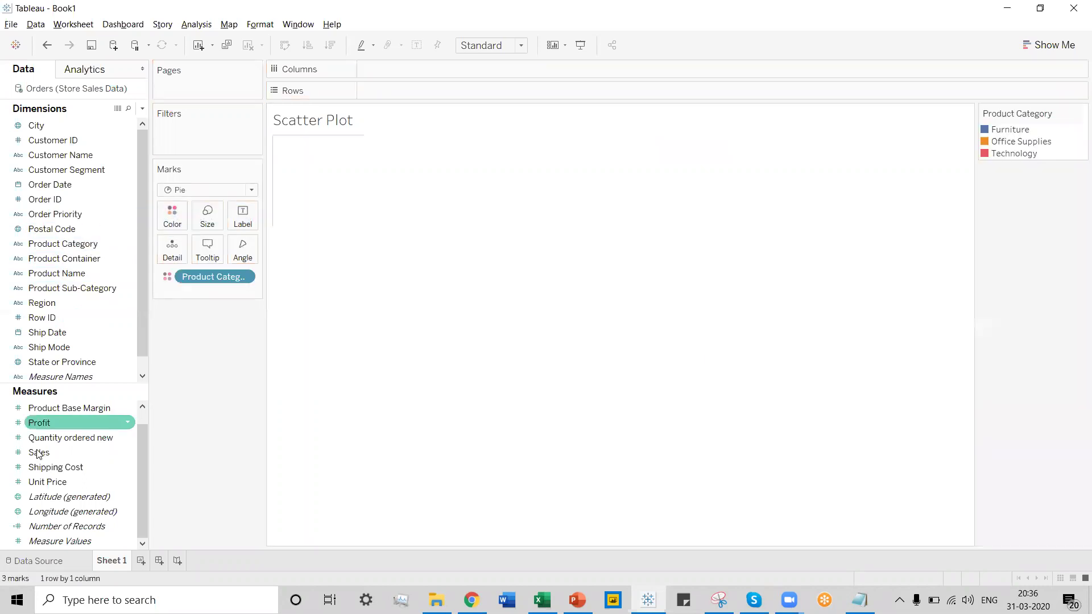
{"action": "left_click_drag", "start_coordinate": [169, 380], "coordinate": [234, 247]}
- Fit the pie chart to Entire View and enlarge the pie mark moderately
{"action": "left_click", "coordinate": [519, 47]}
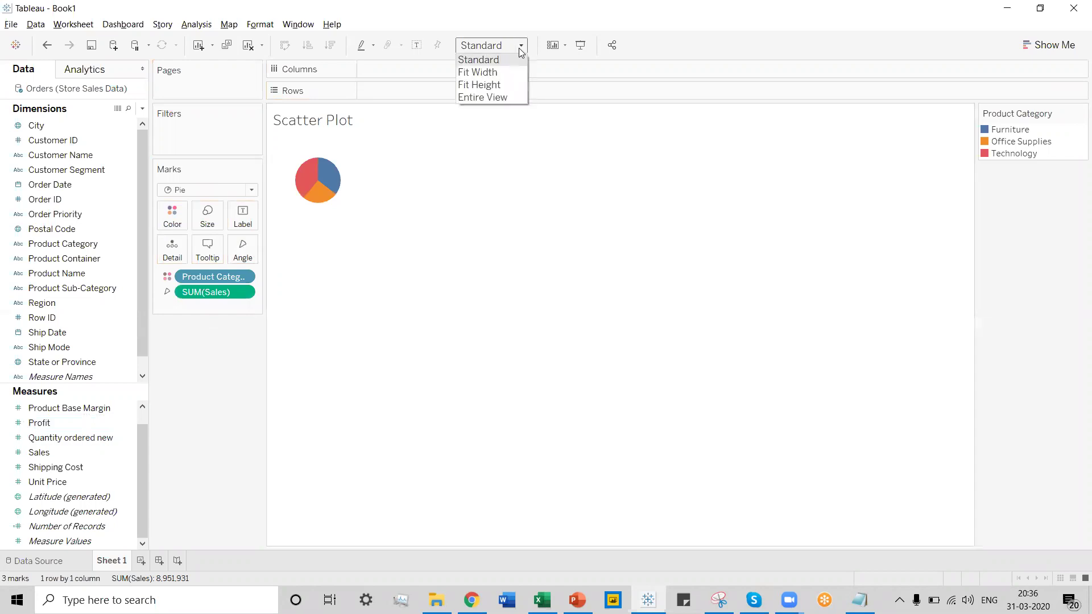
{"action": "left_click", "coordinate": [483, 97]}
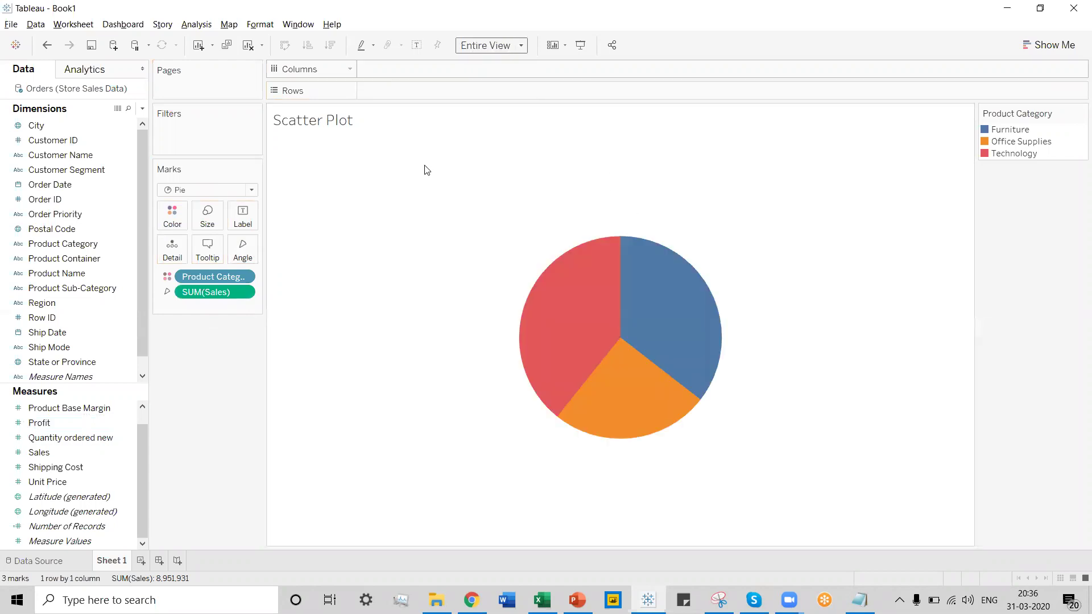
{"action": "left_click", "coordinate": [207, 215]}
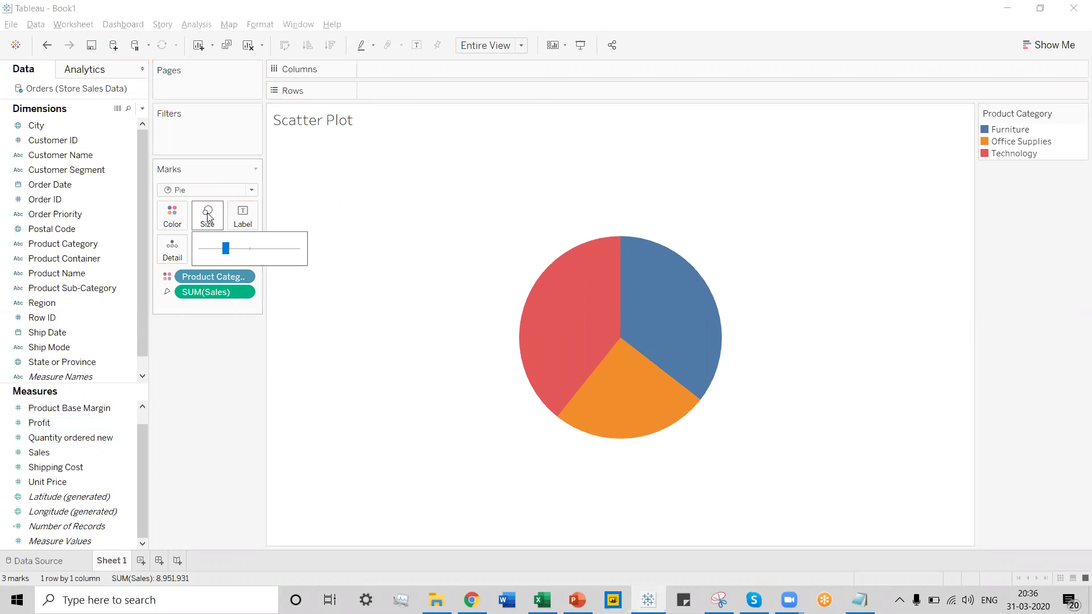
{"action": "left_click", "coordinate": [237, 248]}
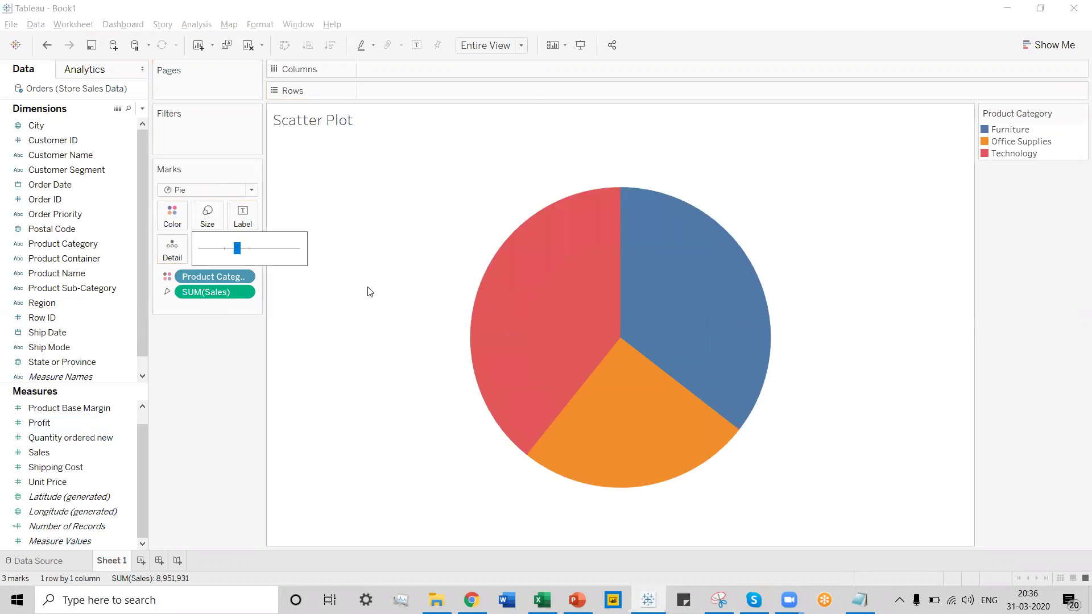
{"action": "left_click", "coordinate": [430, 187]}
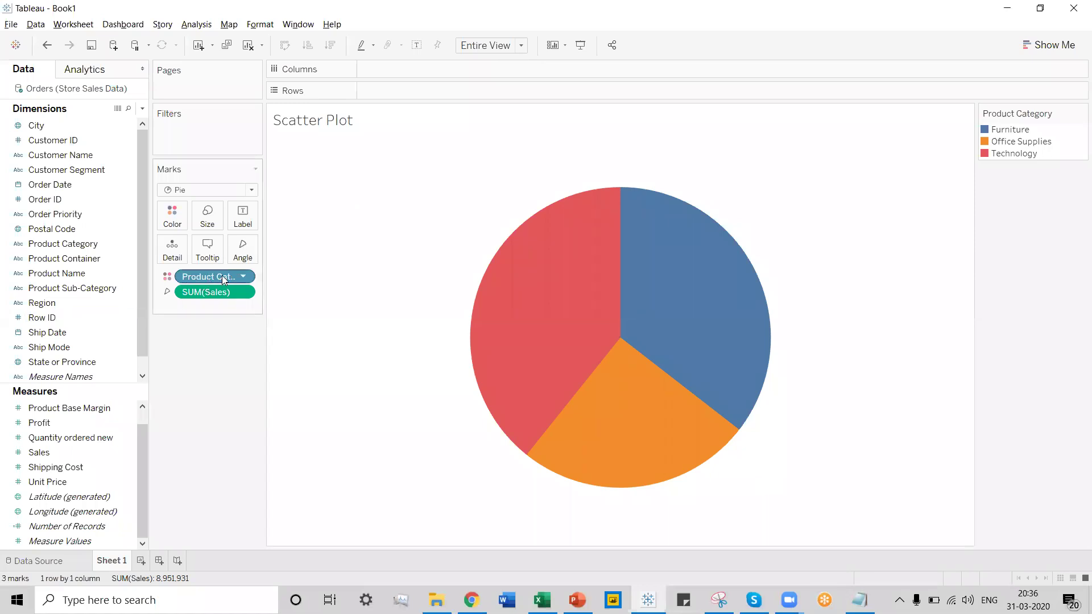
- Sort Product Category on the colour mark by the Field option, using the sum of Sales in ascending order
{"action": "left_click", "coordinate": [243, 277]}
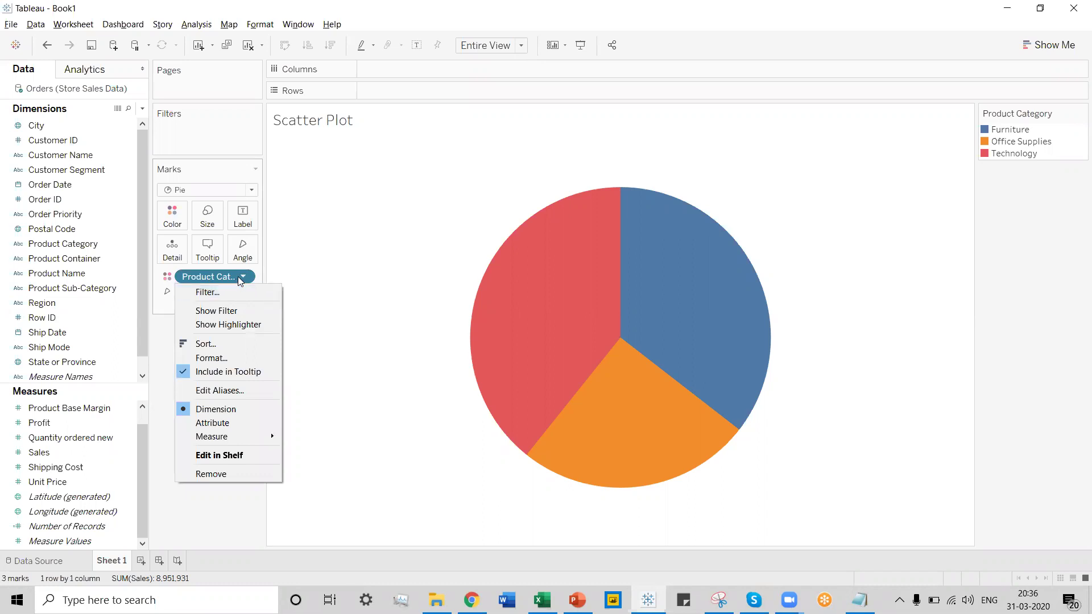
{"action": "left_click", "coordinate": [229, 343]}
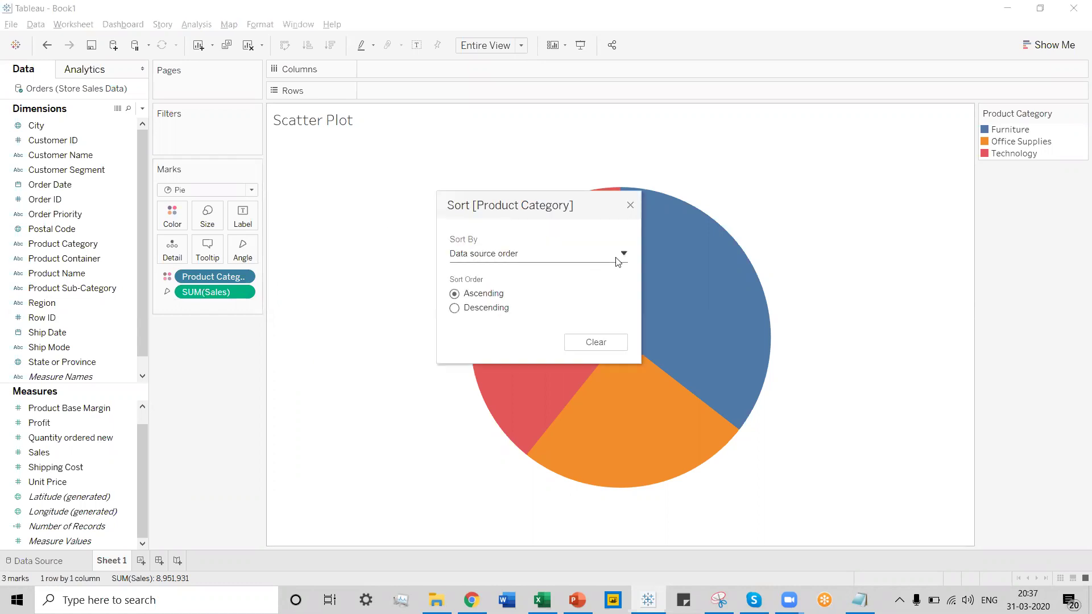
{"action": "left_click", "coordinate": [618, 260]}
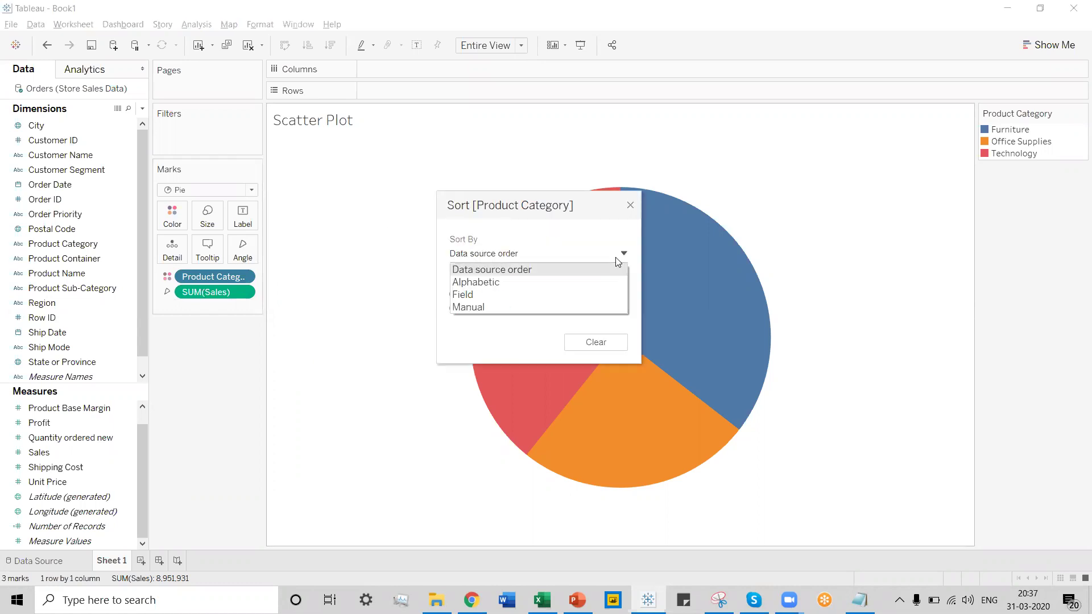
{"action": "left_click", "coordinate": [567, 294]}
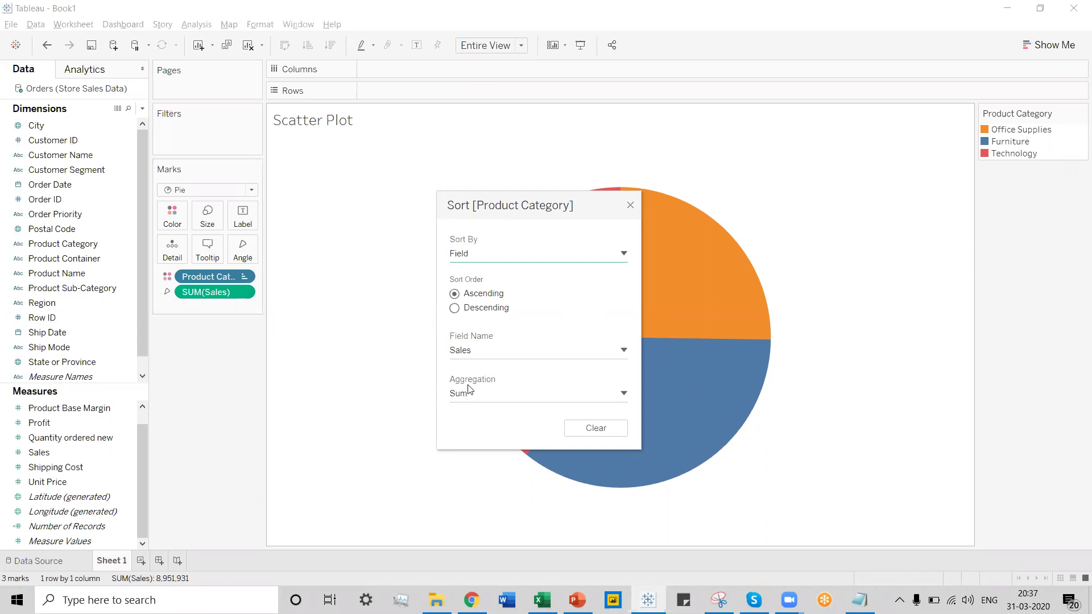
{"action": "left_click", "coordinate": [630, 206]}
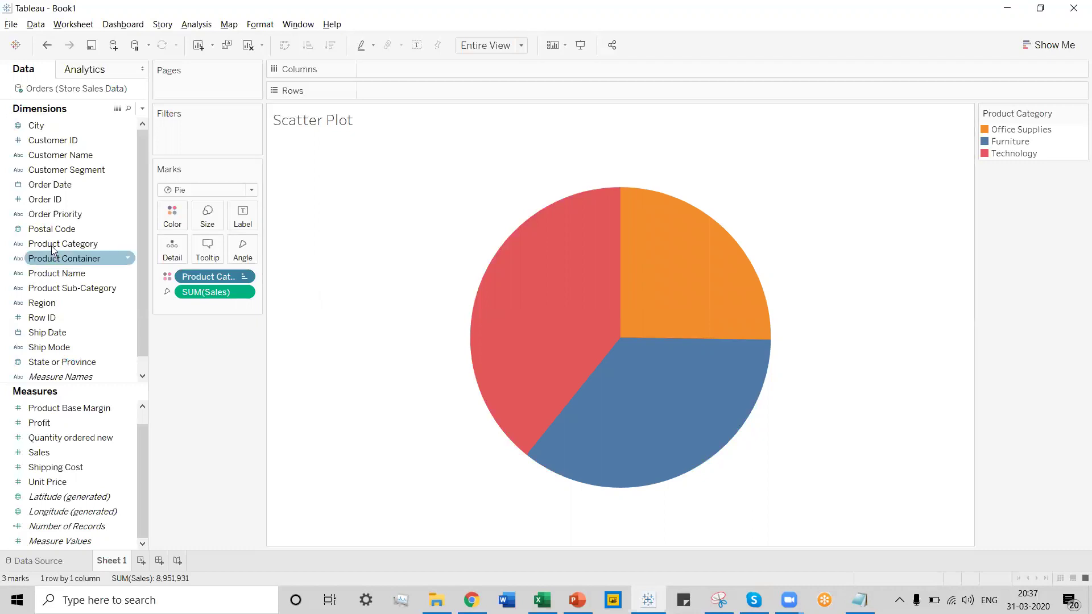
- Create a set from Product Category named "Set Category" that contains only Furniture
{"action": "left_click", "coordinate": [129, 246]}
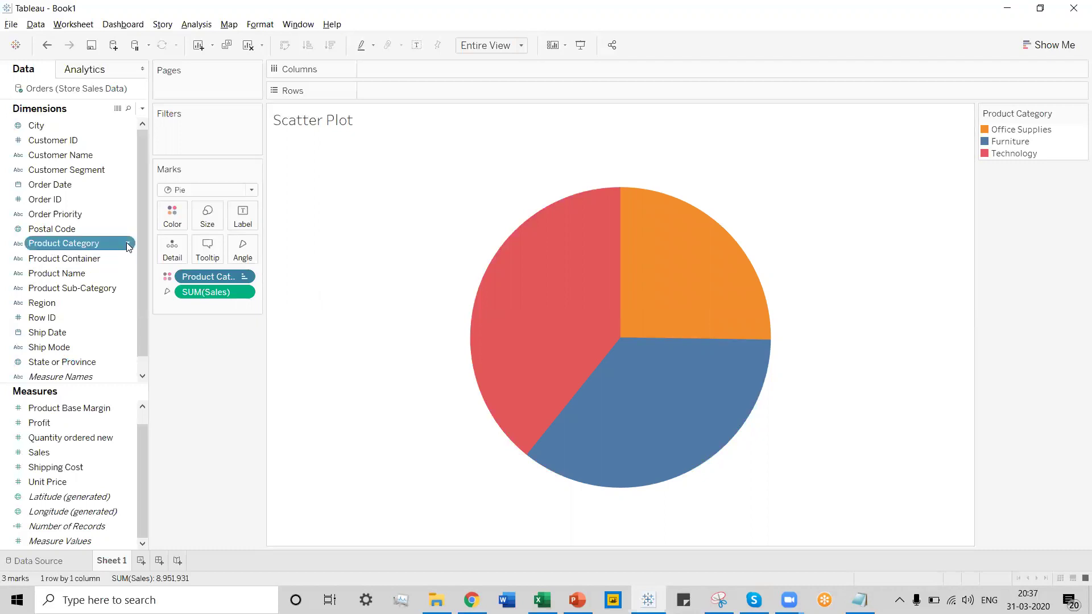
{"action": "right_click", "coordinate": [127, 243]}
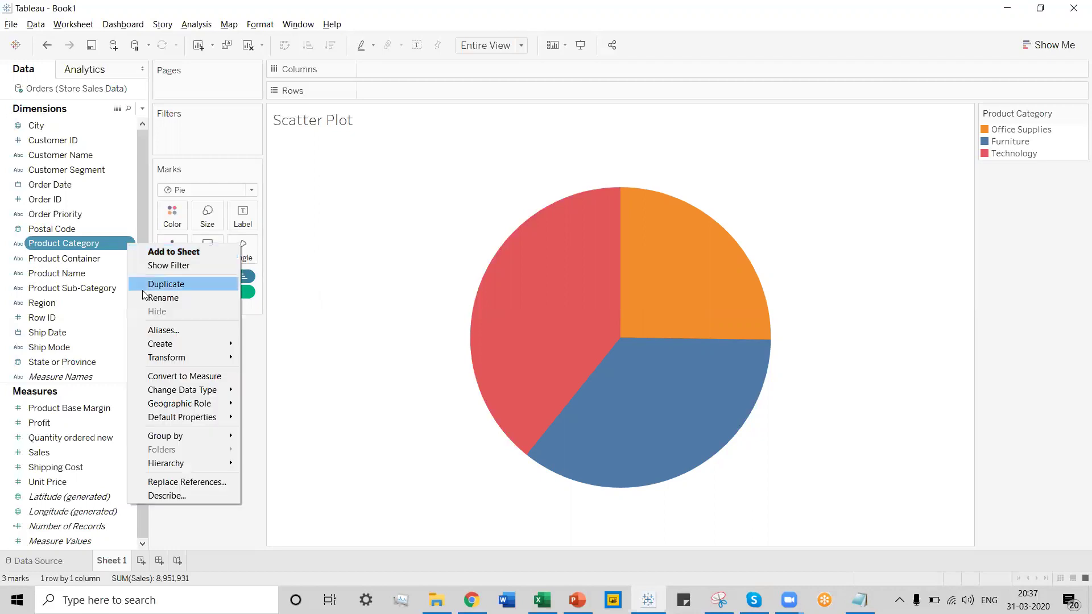
{"action": "mouse_move", "coordinate": [207, 346]}
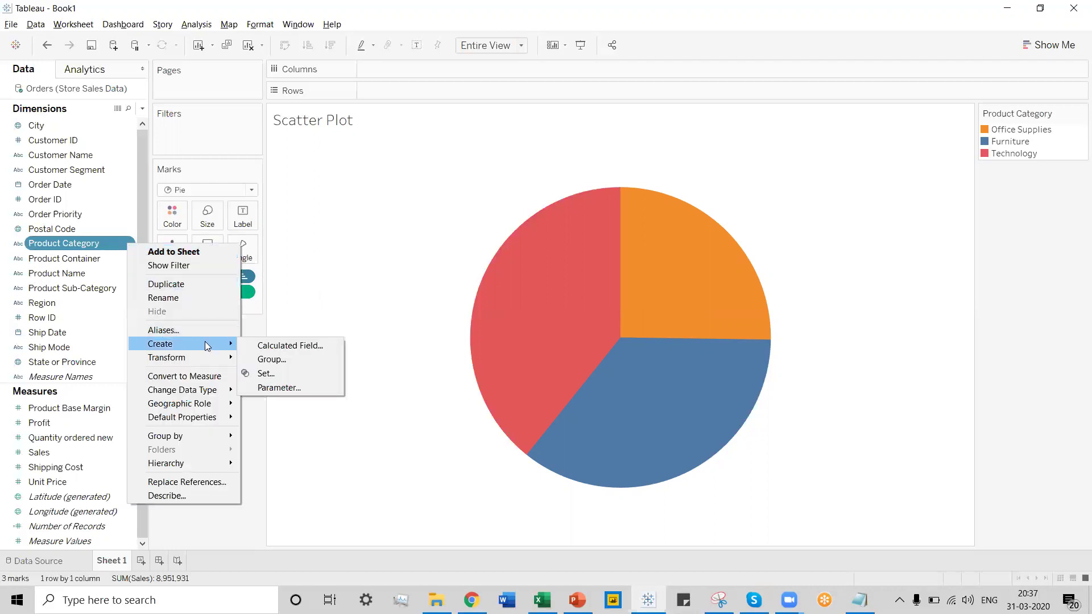
{"action": "left_click", "coordinate": [290, 373]}
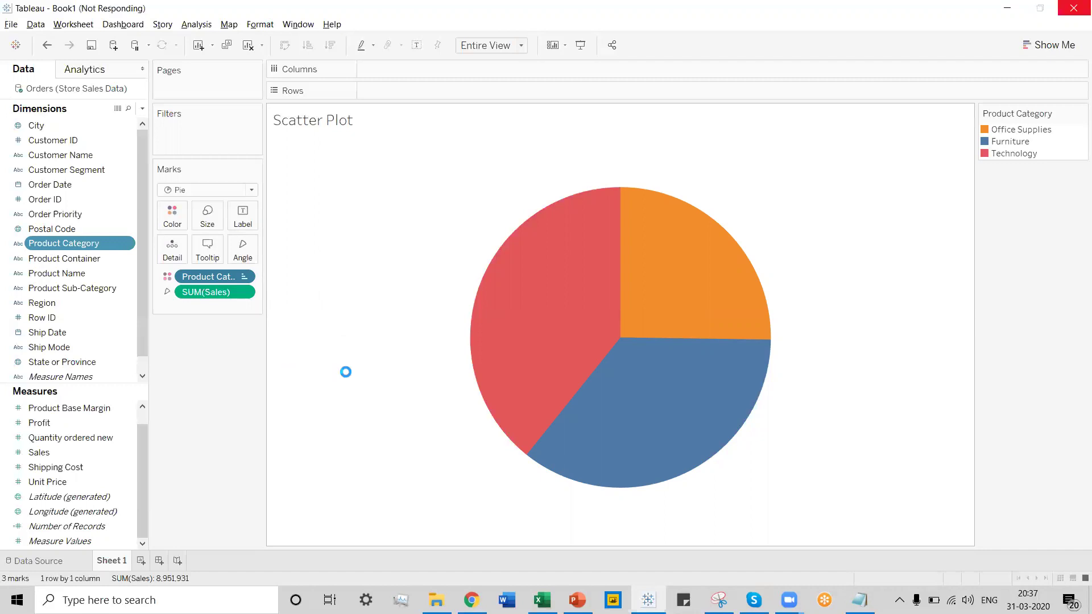
{"action": "left_click_drag", "start_coordinate": [475, 120], "coordinate": [428, 119]}
{"action": "type", "text": "S"}
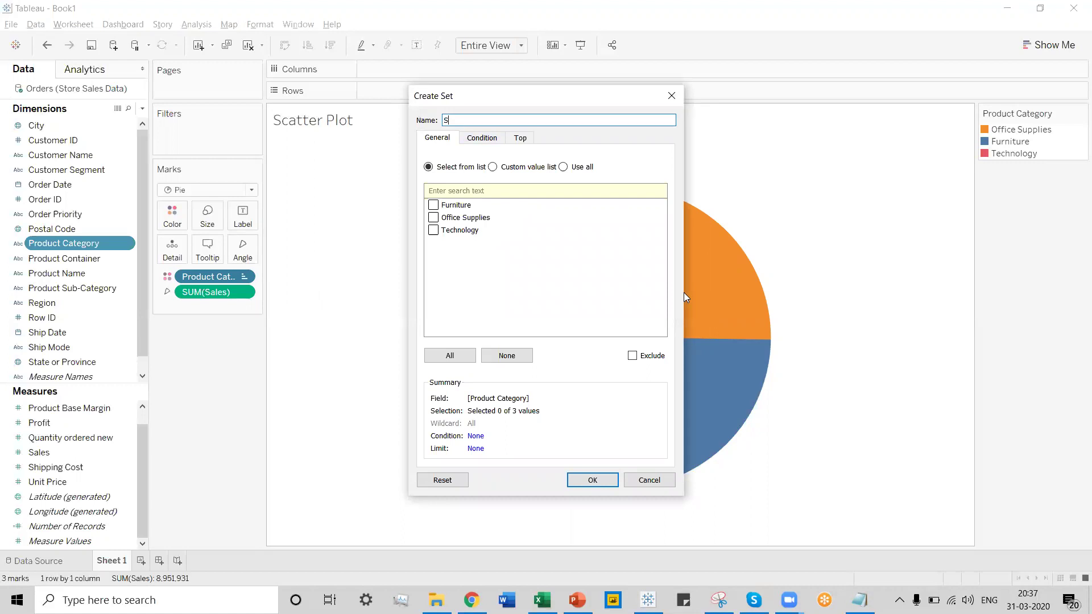
{"action": "type", "text": "et Category"}
{"action": "left_click", "coordinate": [433, 205]}
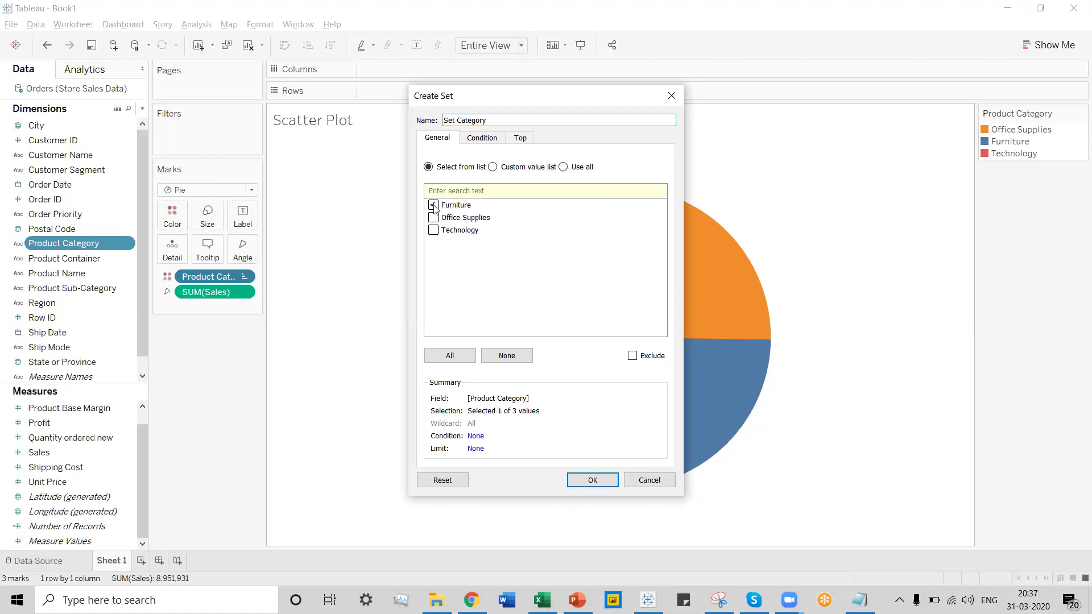
{"action": "left_click", "coordinate": [592, 482]}
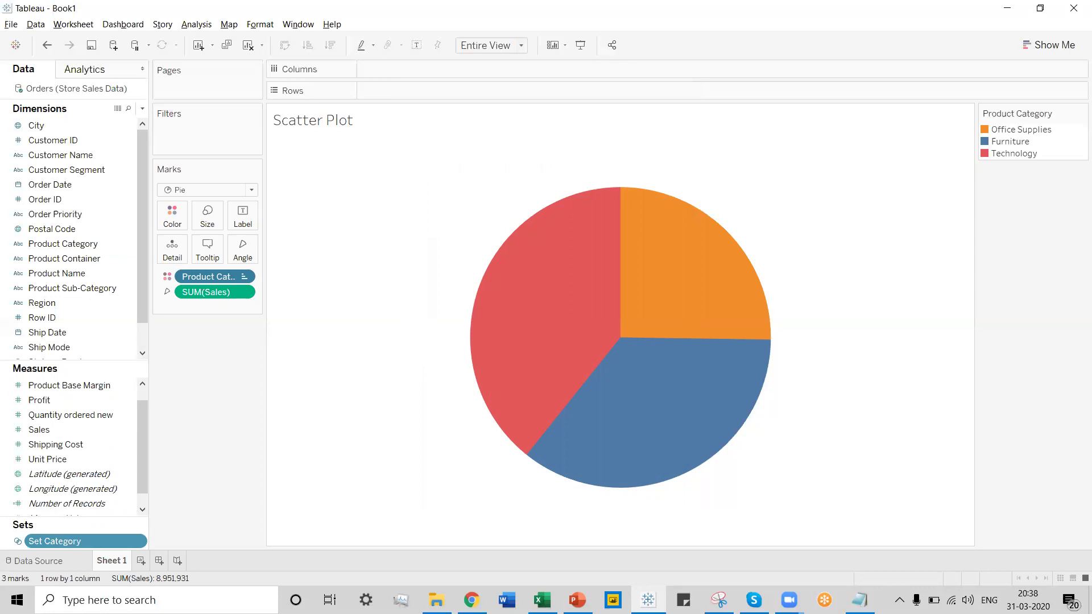
- Start a new calculated field named "Category to Sub-Category"
{"action": "left_click", "coordinate": [142, 109]}
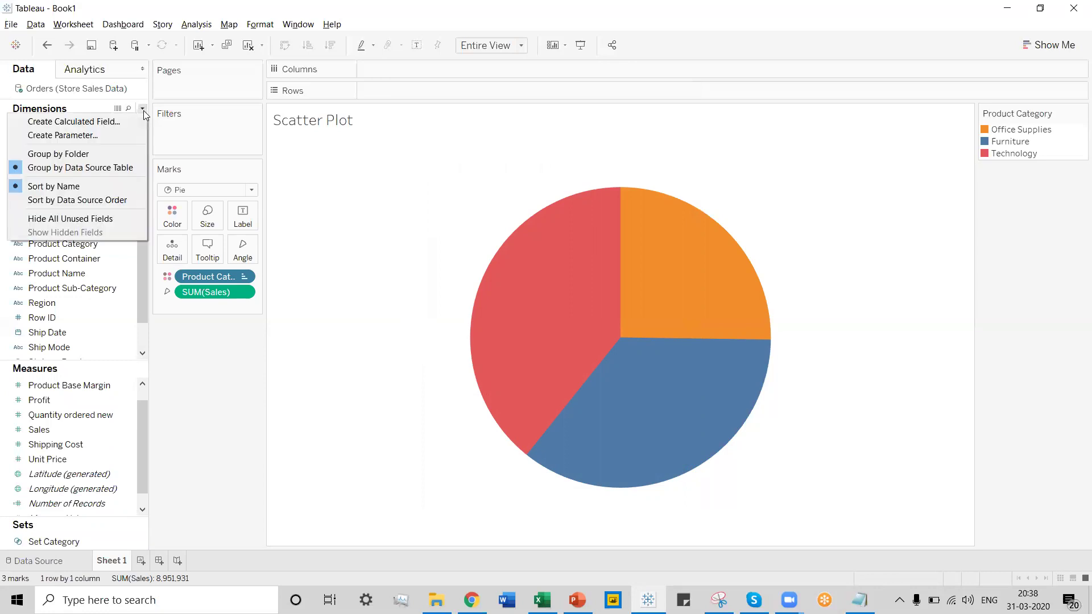
{"action": "left_click", "coordinate": [106, 119]}
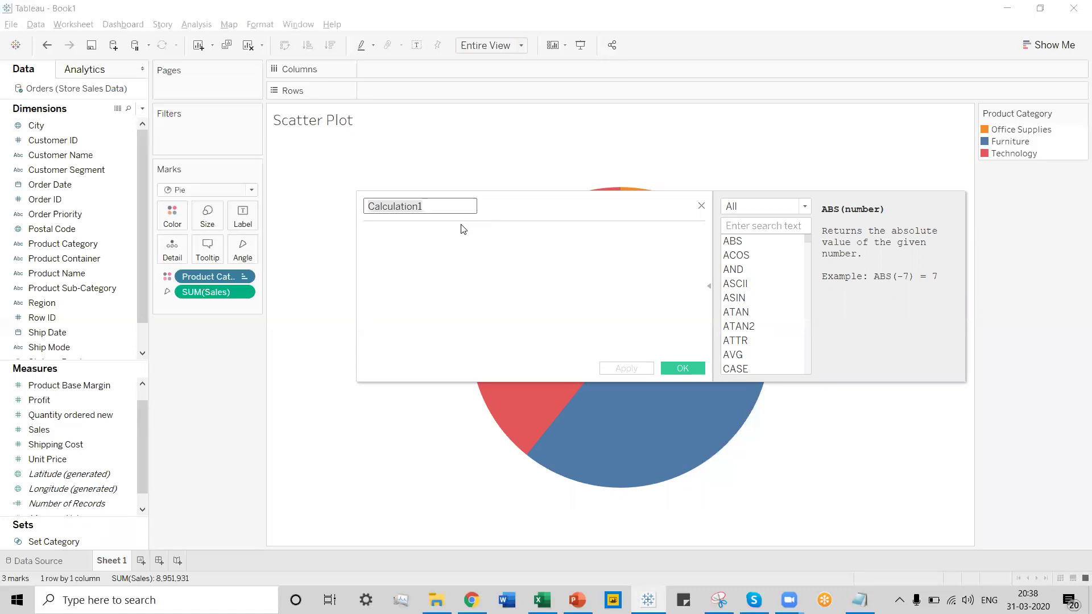
{"action": "type", "text": "Ca"}
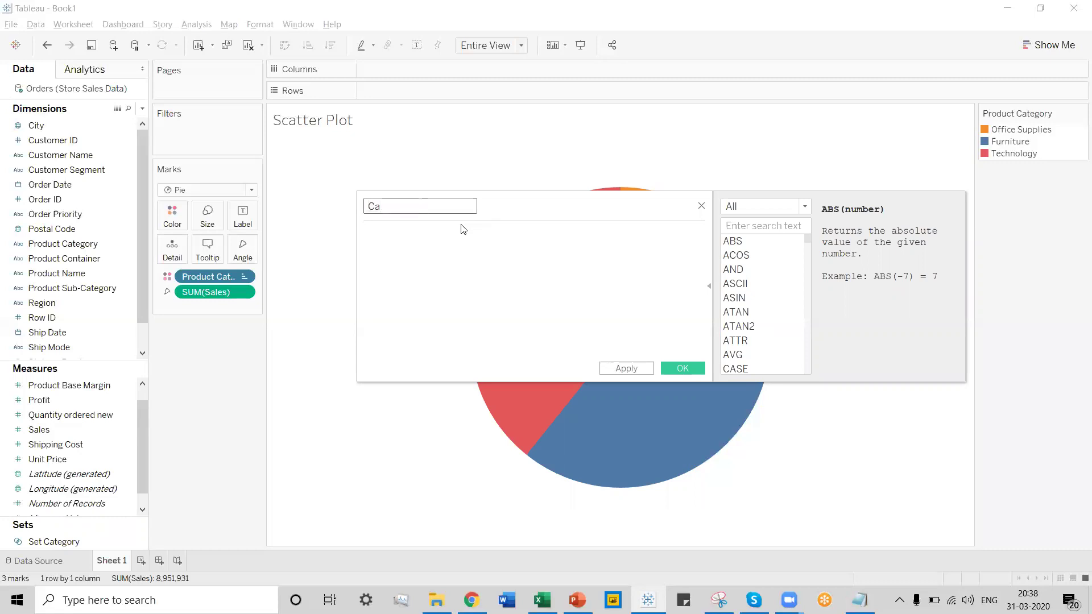
{"action": "type", "text": "tegory to Sub-Category"}
- Write the first formula line as IF [Set Category]then sun=[Product Sub-Category]
{"action": "left_click", "coordinate": [454, 252]}
{"action": "type", "text": "if"}
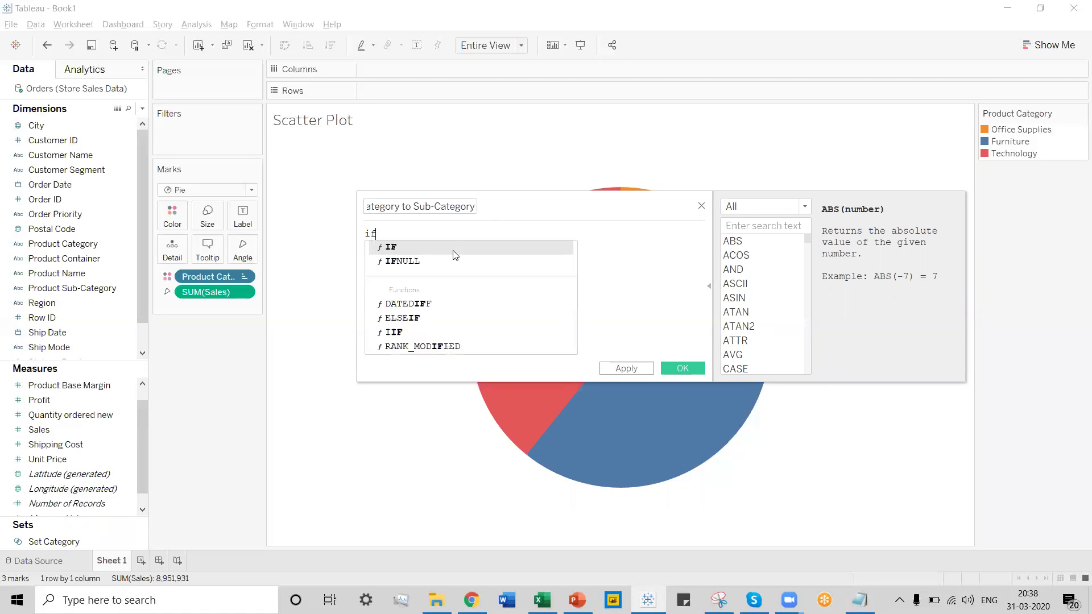
{"action": "type", "text": " set"}
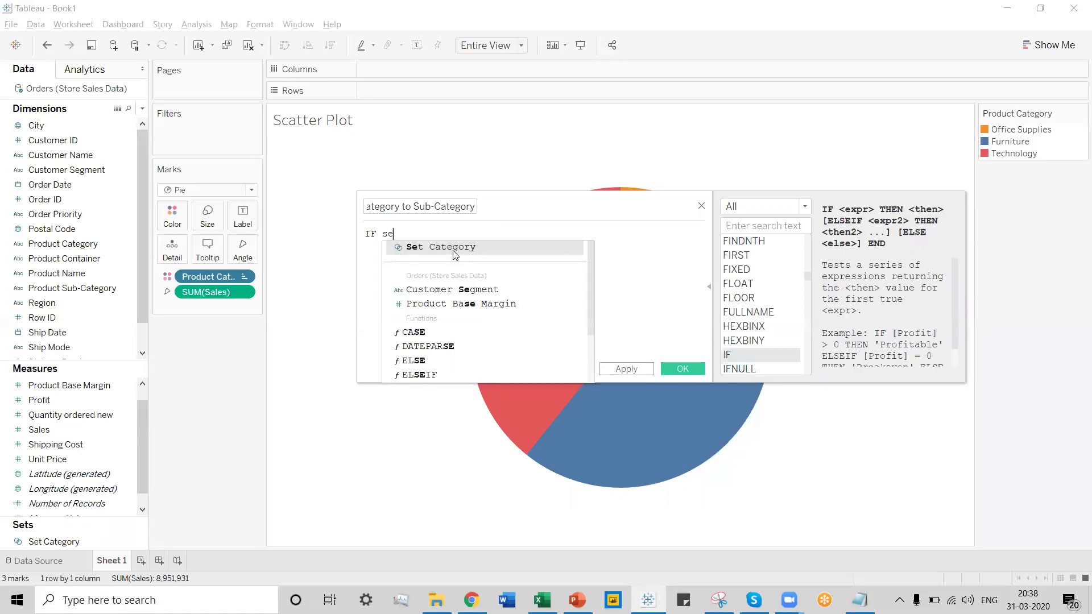
{"action": "left_click", "coordinate": [453, 251]}
{"action": "type", "text": "t"}
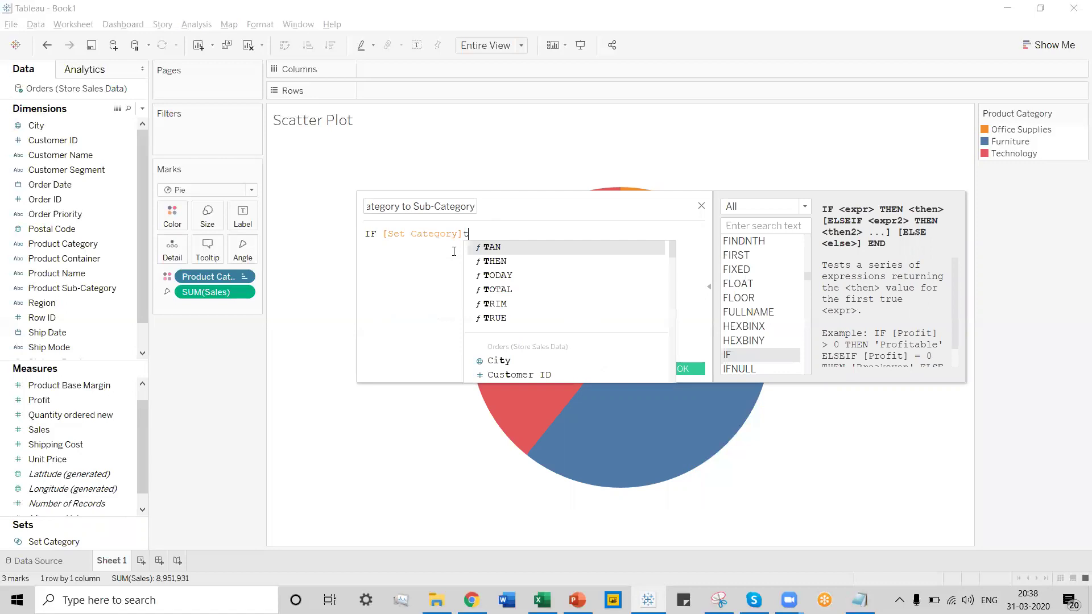
{"action": "type", "text": "hen sun"}
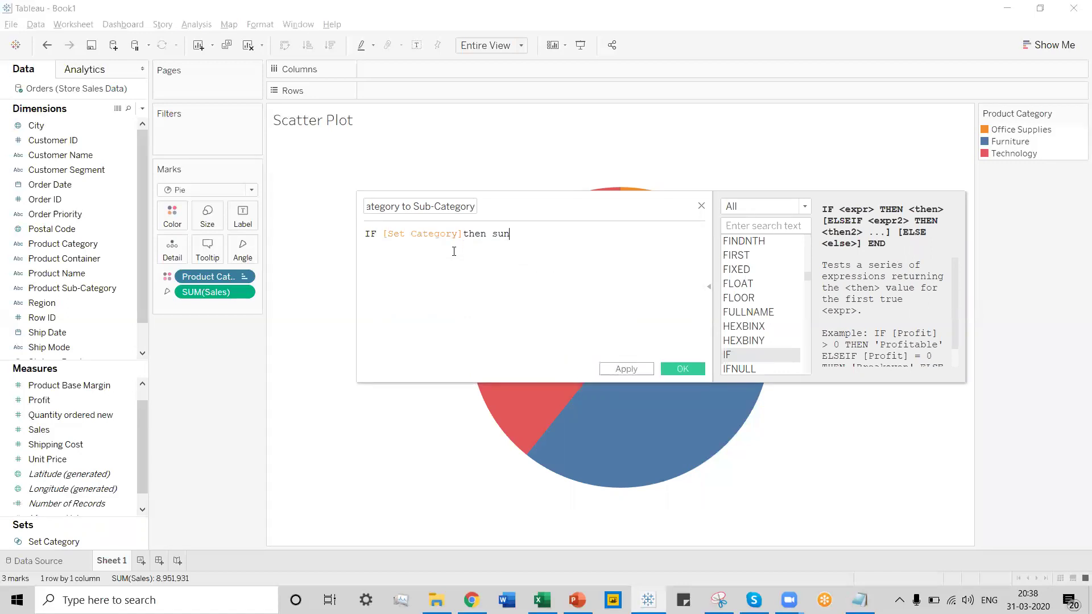
{"action": "type", "text": "=b"}
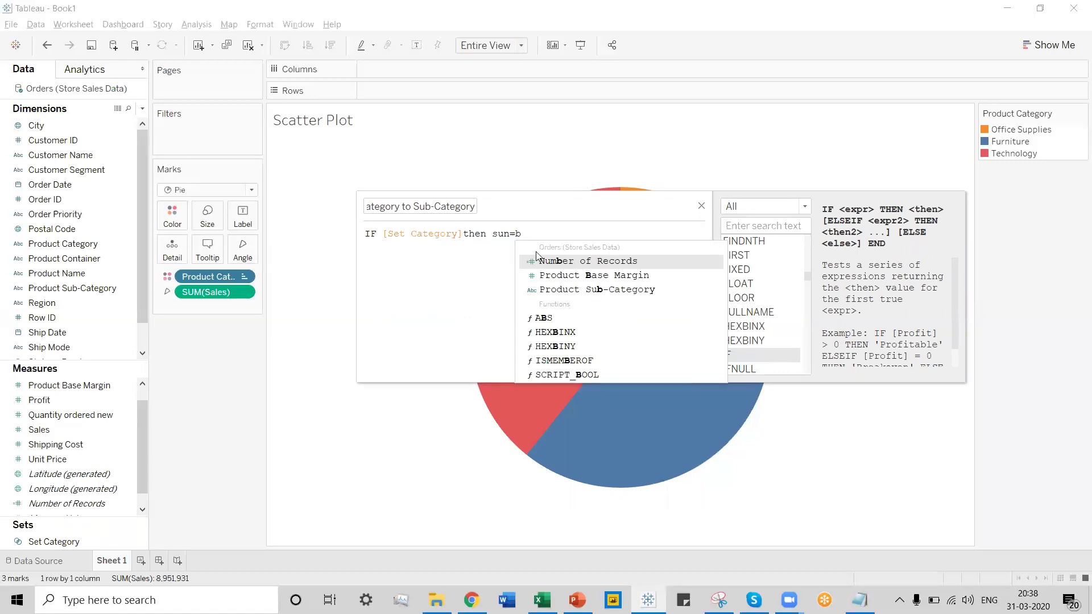
{"action": "left_click", "coordinate": [633, 291]}
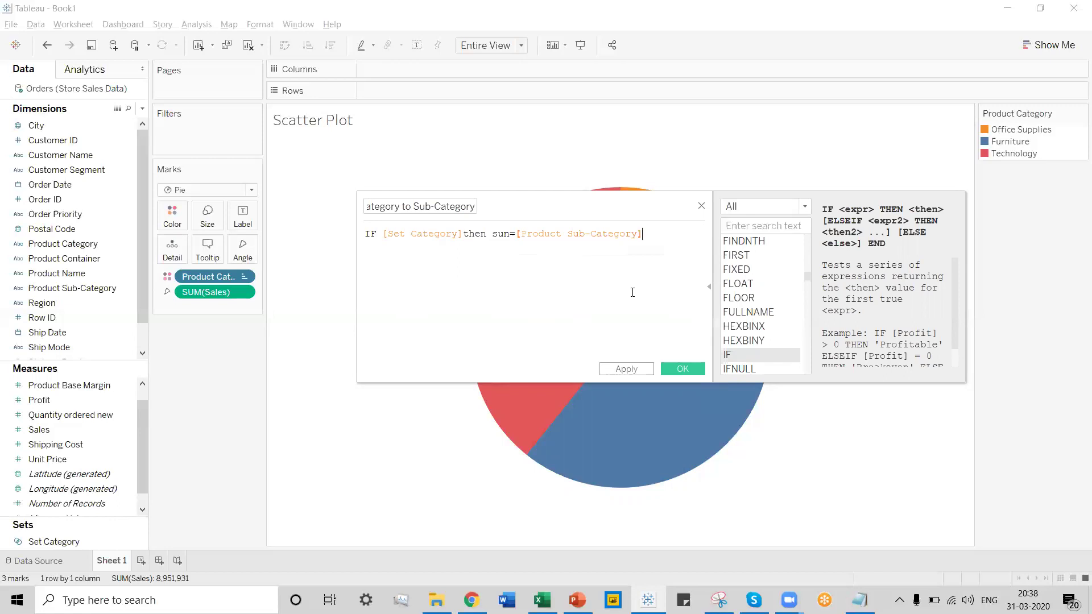
- Complete the formula with ELSE [Product Category] on the second line and END on the third
{"action": "key", "text": "Return"}
{"action": "type", "text": "els"}
{"action": "key", "text": "Return"}
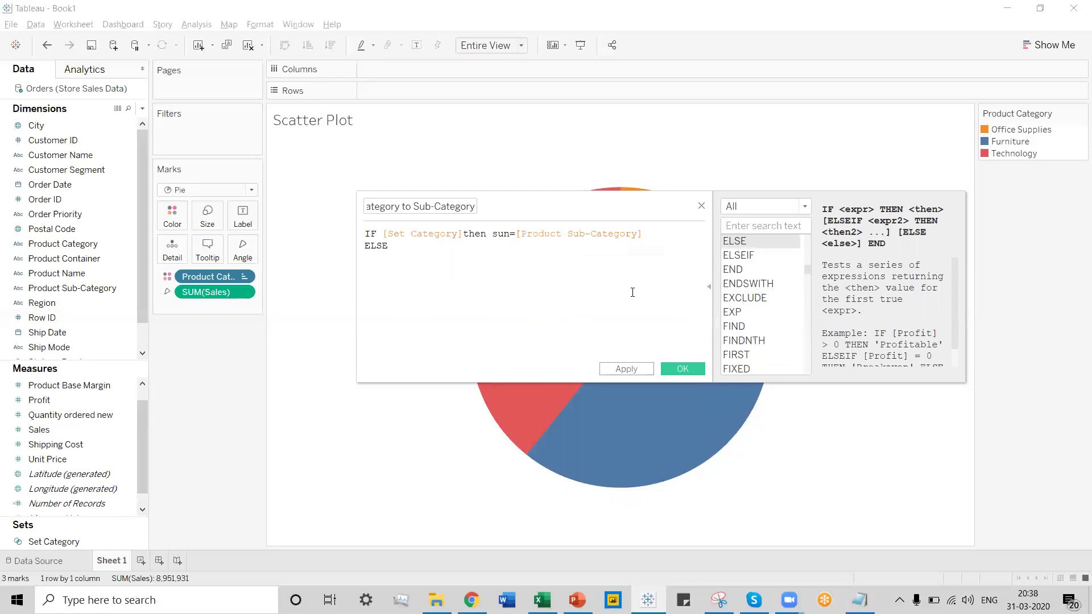
{"action": "type", "text": "[pr"}
{"action": "key", "text": "BackSpace"}
{"action": "key", "text": "BackSpace"}
{"action": "key", "text": "BackSpace"}
{"action": "type", "text": "pro"}
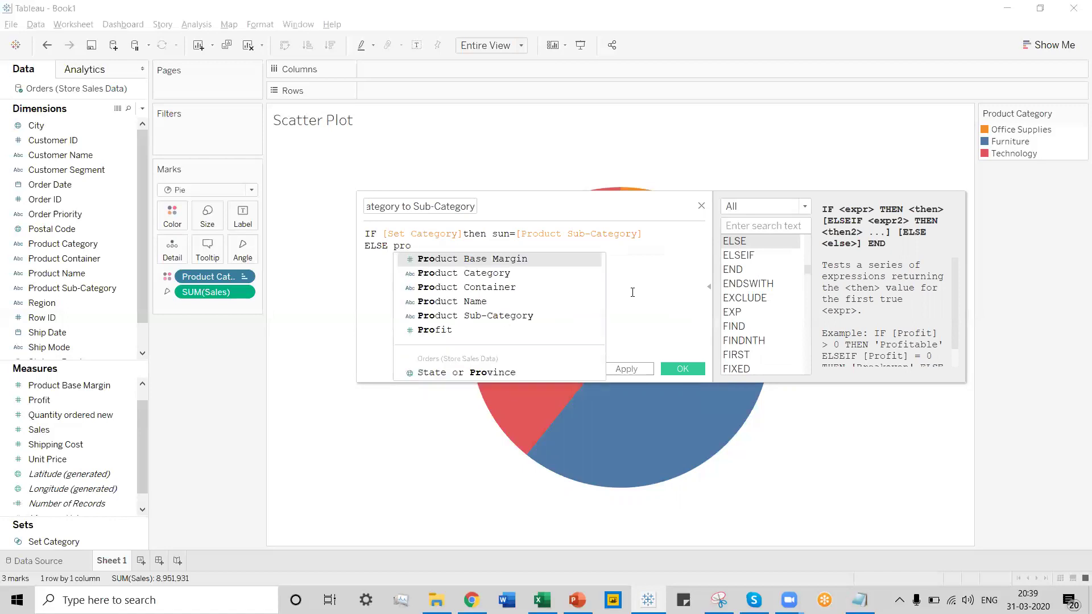
{"action": "left_click", "coordinate": [488, 274]}
{"action": "key", "text": "Return"}
{"action": "type", "text": "end"}
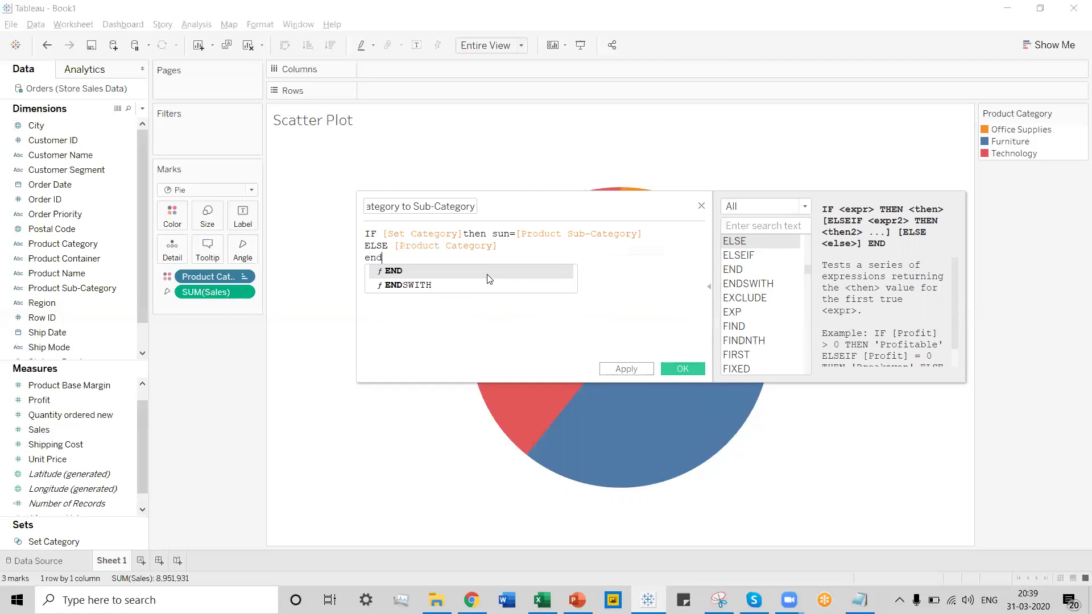
{"action": "left_click", "coordinate": [487, 275]}
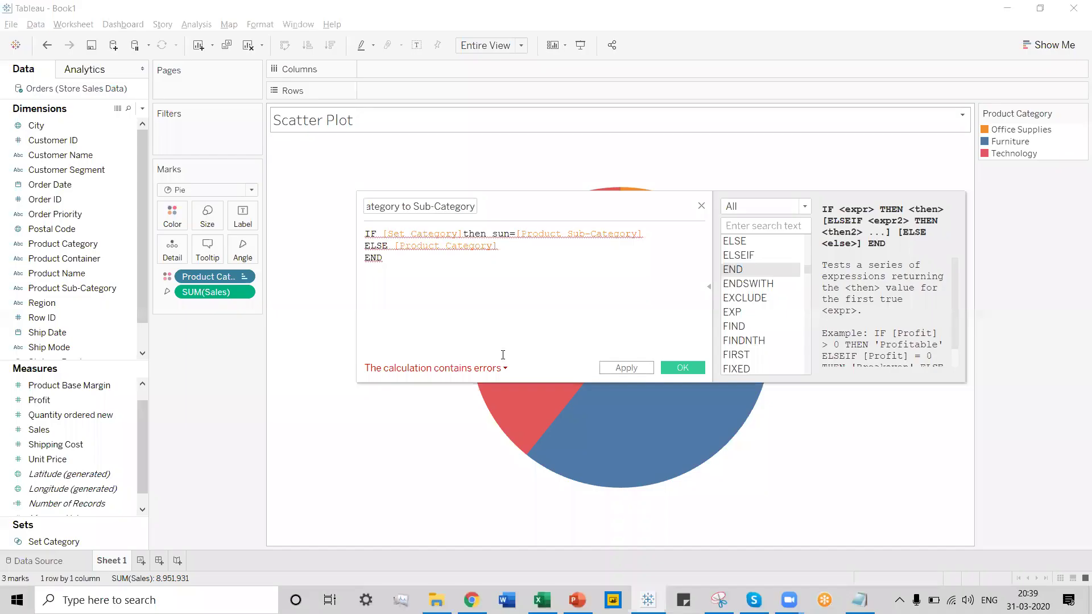
- Remove the stray text "sun=" before [Product Sub-Category] in the formula
{"action": "left_click", "coordinate": [515, 236]}
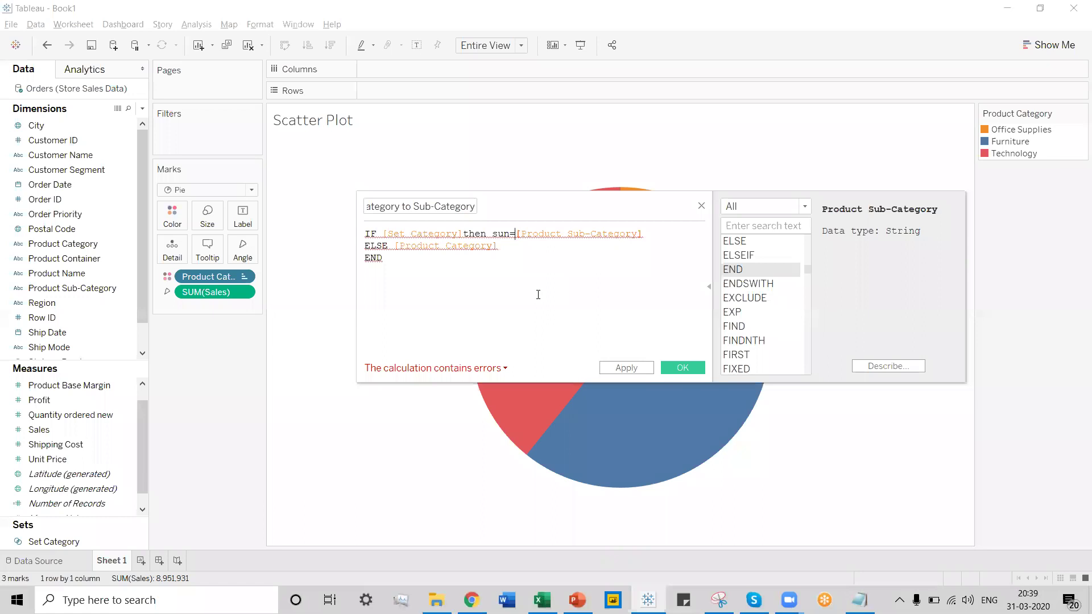
{"action": "key", "text": "BackSpace"}
{"action": "key", "text": "BackSpace"}
{"action": "key", "text": "BackSpace"}
{"action": "key", "text": "BackSpace"}
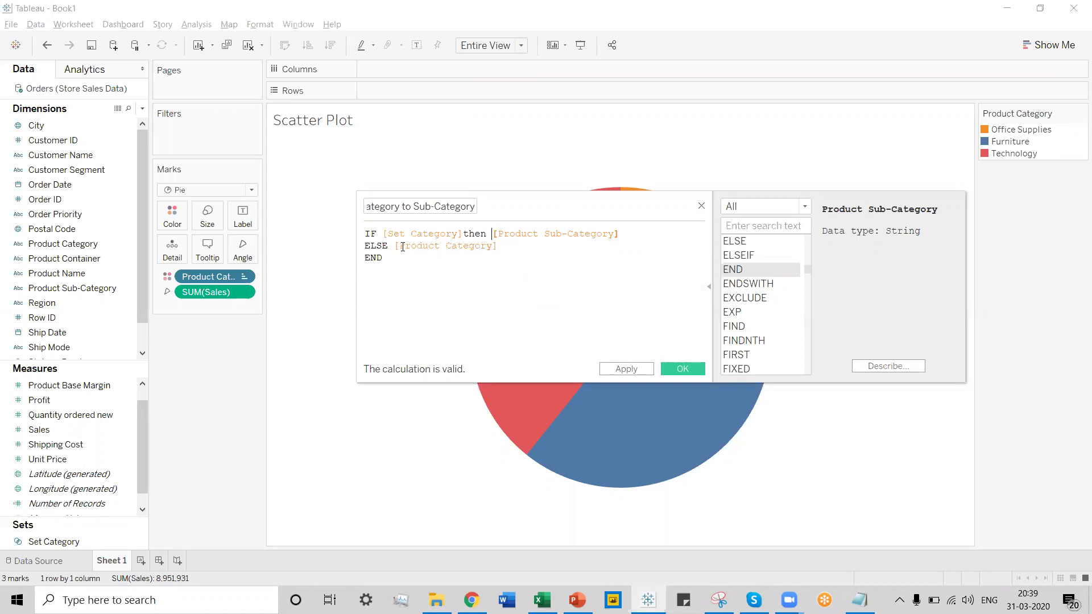
- Save the Category to Sub-Category calculated field
{"action": "left_click", "coordinate": [672, 371]}
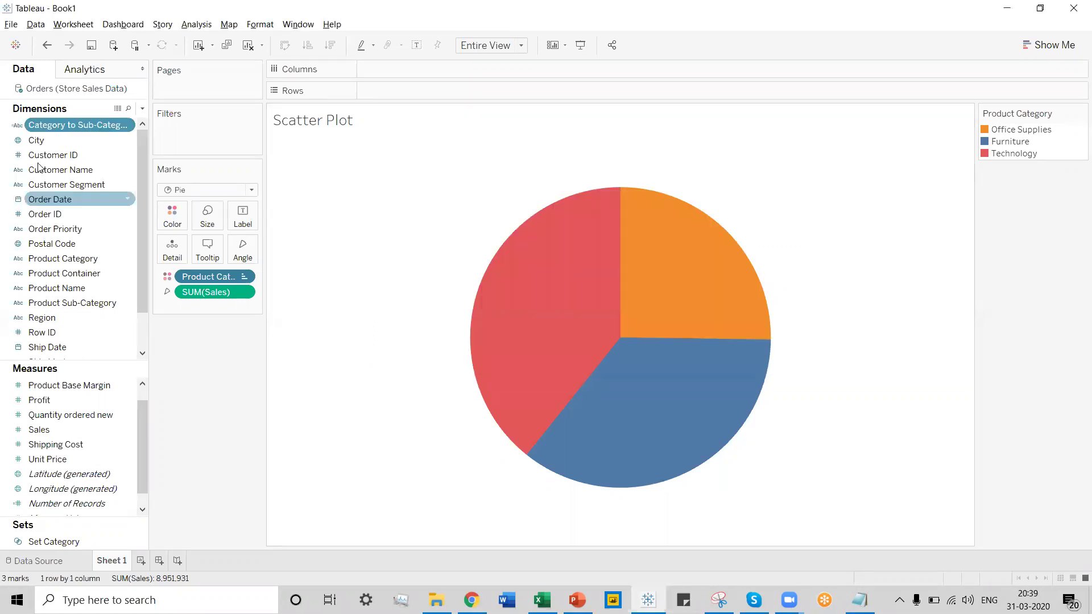
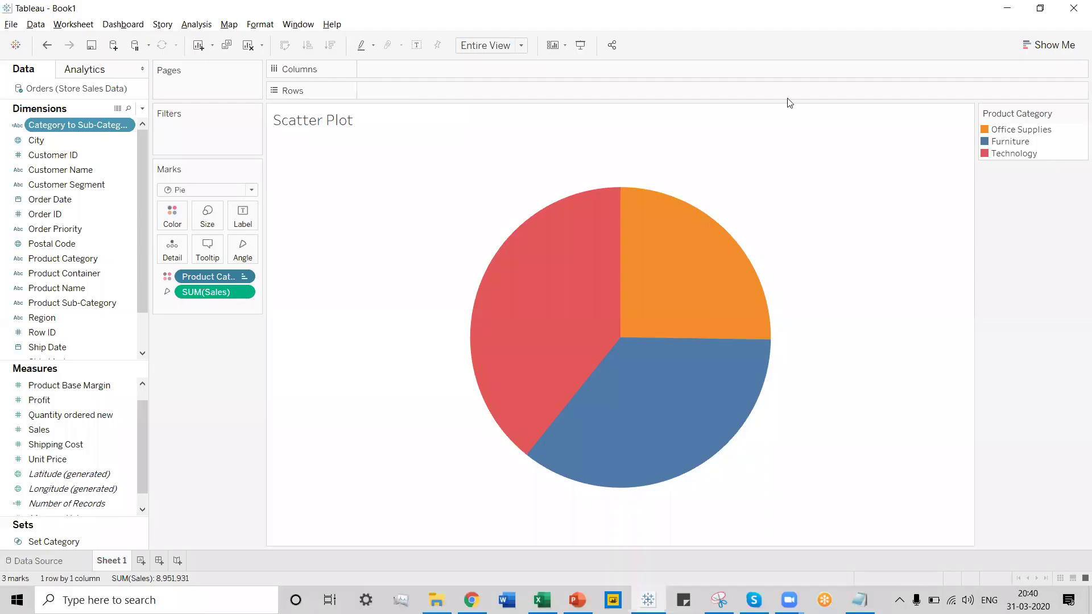
- Add an ad hoc AVG(0) calculation to Columns
{"action": "double_click", "coordinate": [401, 70]}
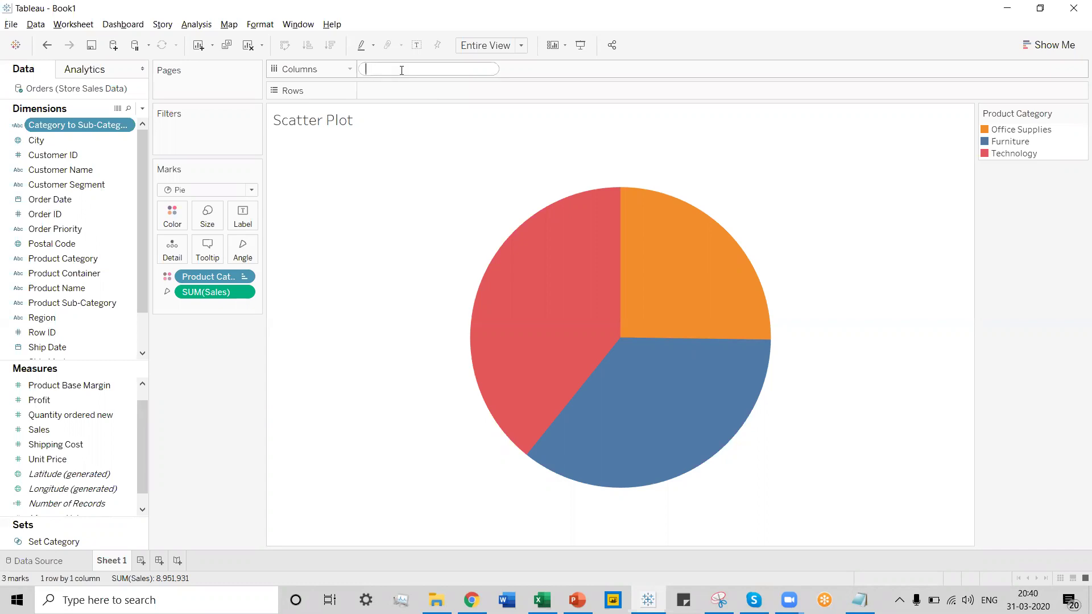
{"action": "type", "text": "AVG"}
{"action": "key", "text": "Return"}
{"action": "type", "text": "0"}
{"action": "key", "text": "Right"}
{"action": "key", "text": "Return"}
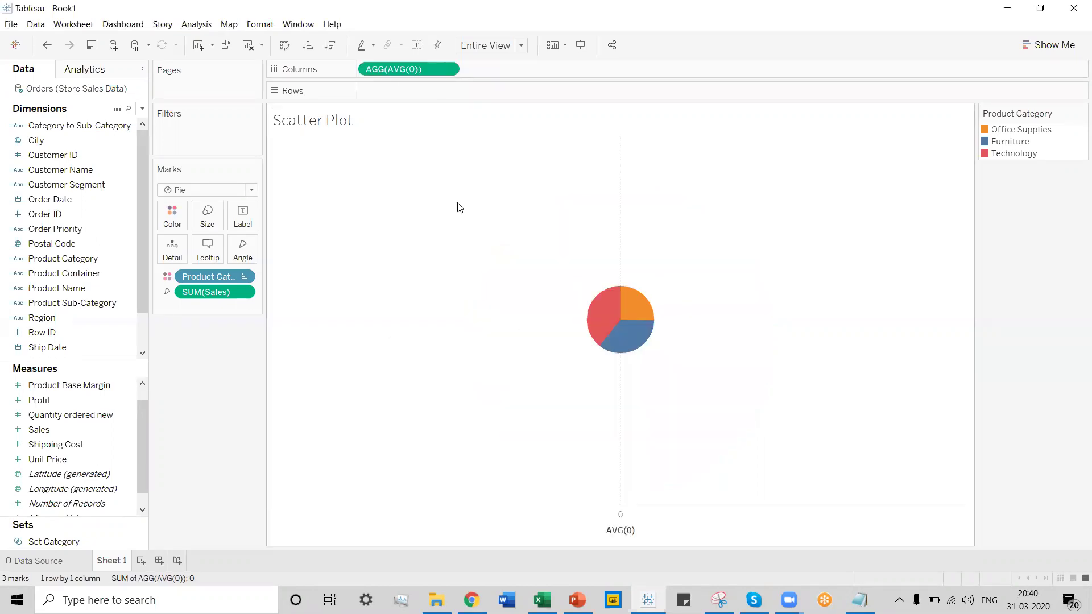
- Fit the chart to Entire View and enlarge the pie to roughly three times its diameter
{"action": "left_click", "coordinate": [523, 48]}
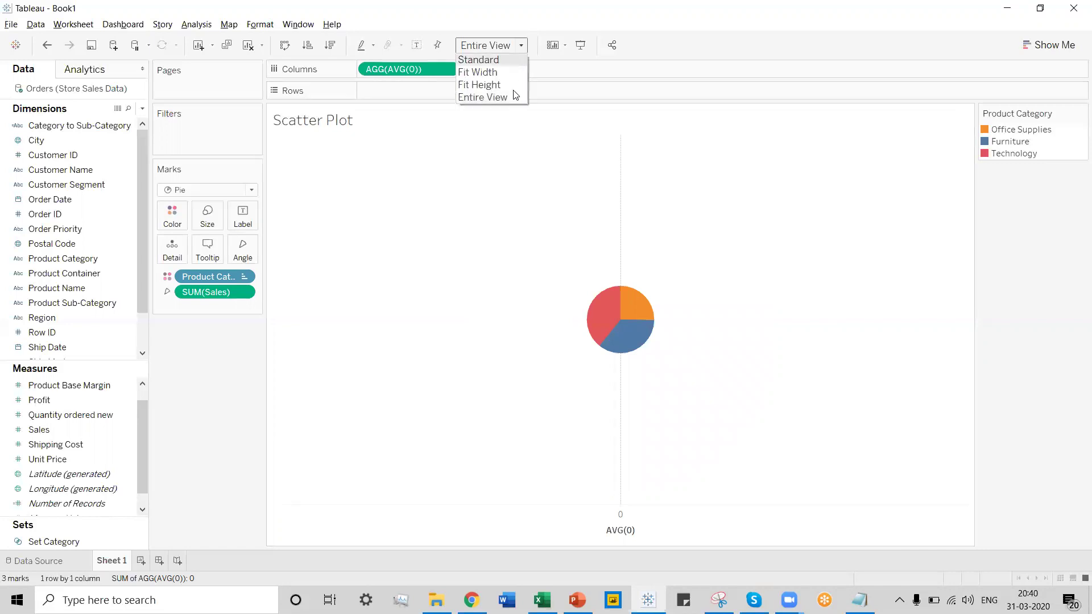
{"action": "left_click", "coordinate": [482, 98]}
{"action": "left_click", "coordinate": [207, 223]}
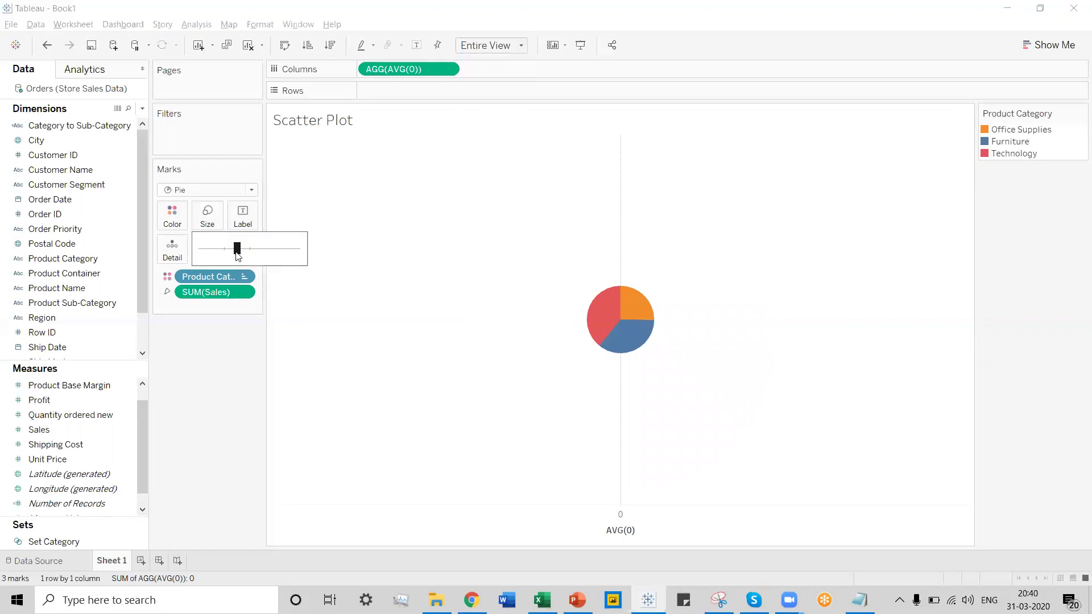
{"action": "left_click_drag", "start_coordinate": [237, 249], "coordinate": [280, 256]}
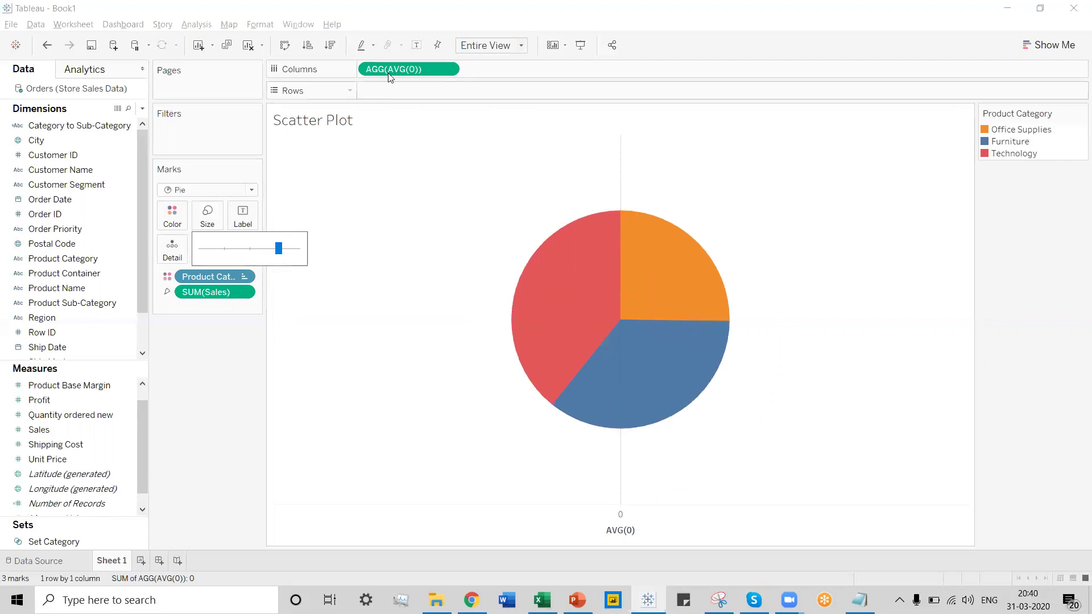
- Duplicate AVG(0) on Columns and add Category to Sub-Category as a second colour field on the second pie only
{"action": "left_click_drag", "start_coordinate": [437, 71], "coordinate": [496, 79]}
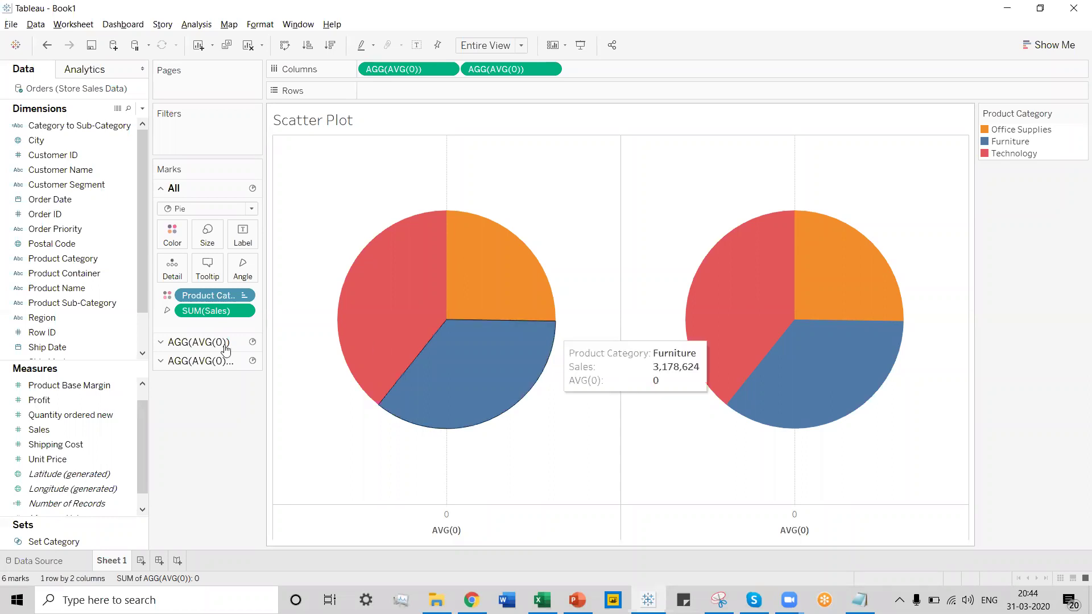
{"action": "left_click", "coordinate": [200, 360]}
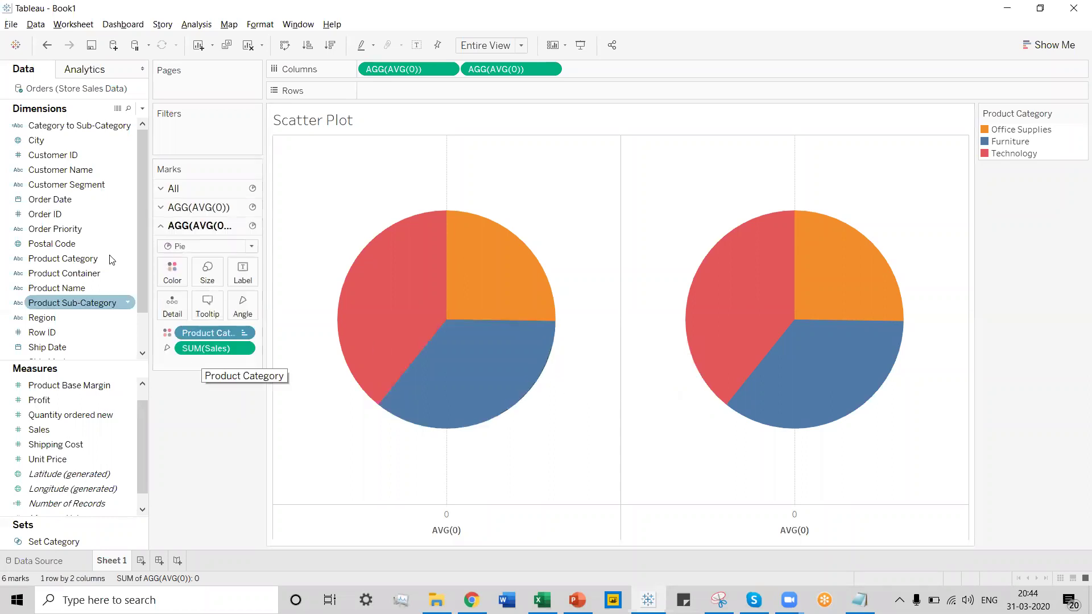
{"action": "left_click_drag", "start_coordinate": [60, 124], "coordinate": [172, 302]}
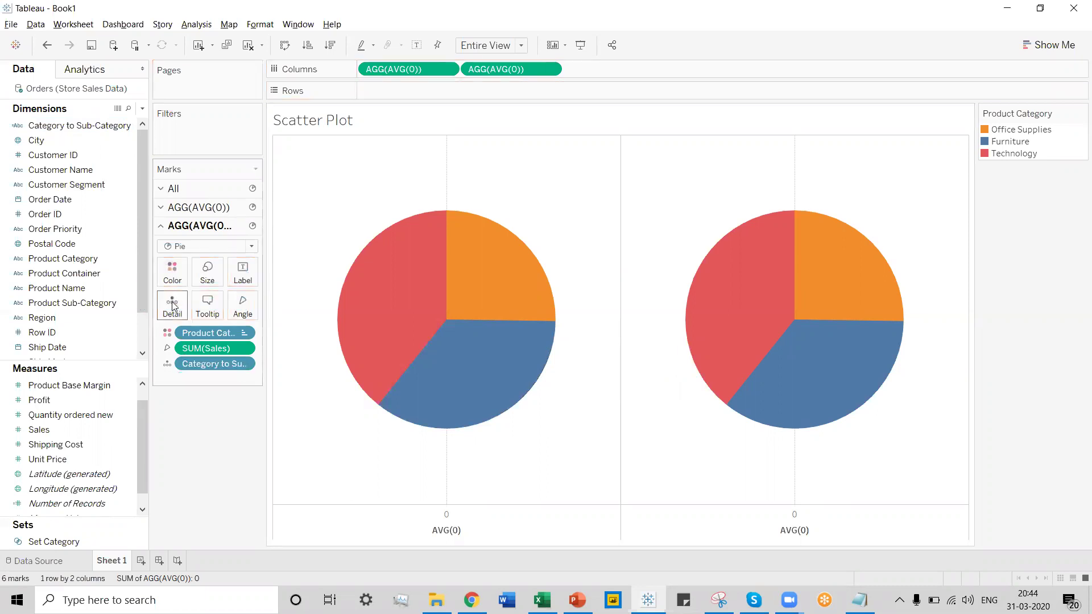
{"action": "left_click", "coordinate": [166, 365]}
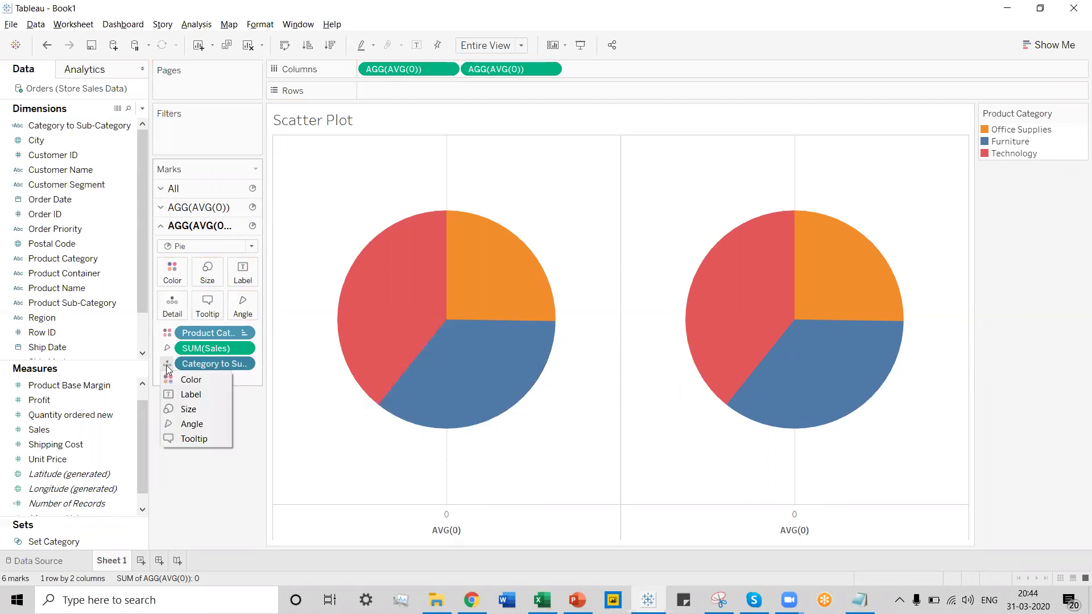
{"action": "left_click", "coordinate": [172, 380]}
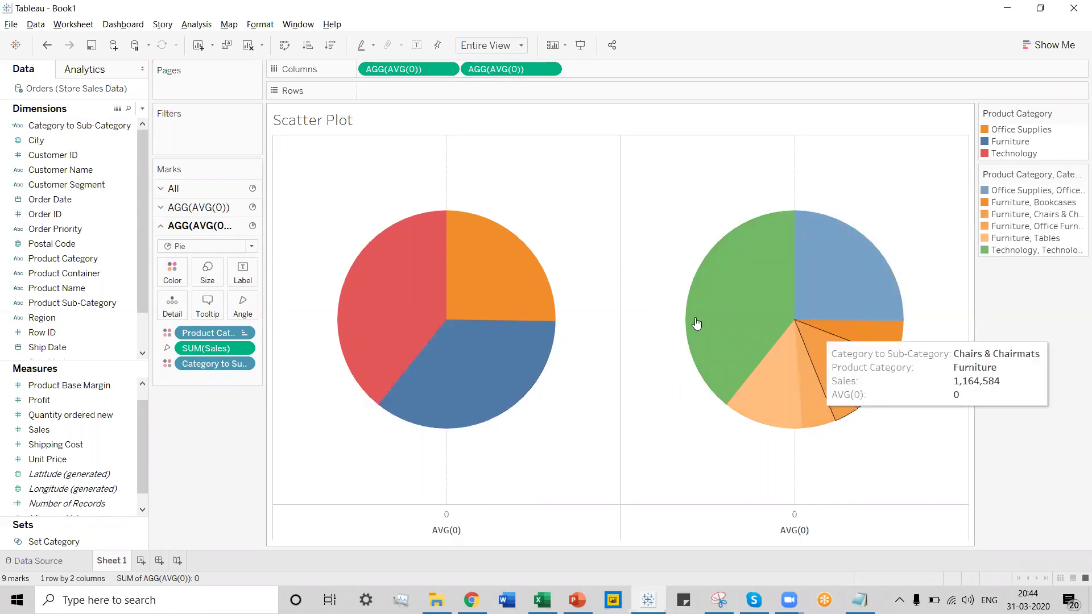
- Check how the slices of the two pies respond to the existing category set action
{"action": "left_click", "coordinate": [847, 275]}
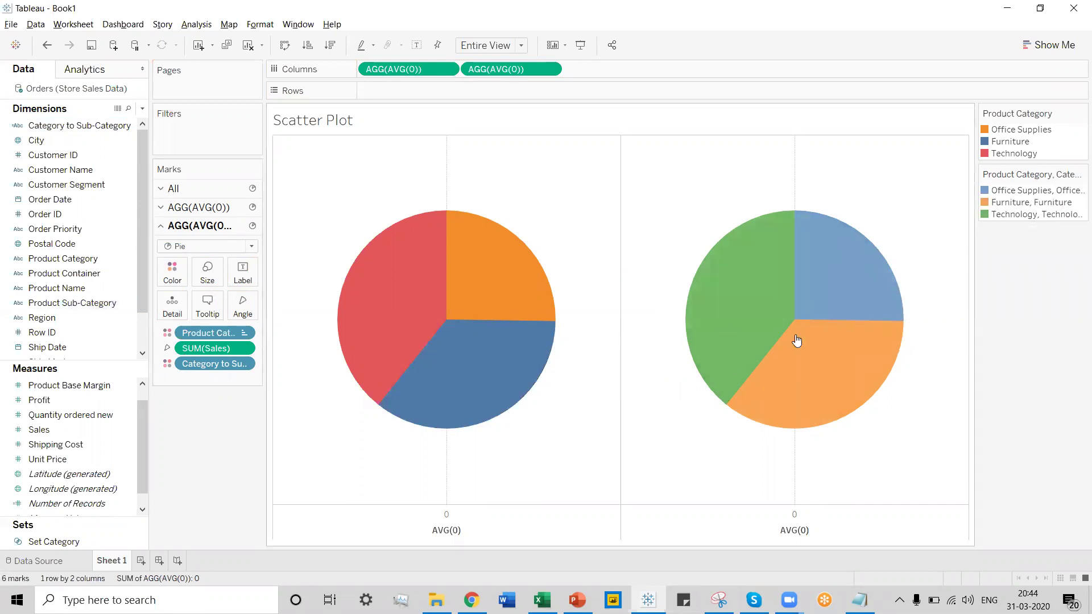
{"action": "left_click", "coordinate": [747, 354]}
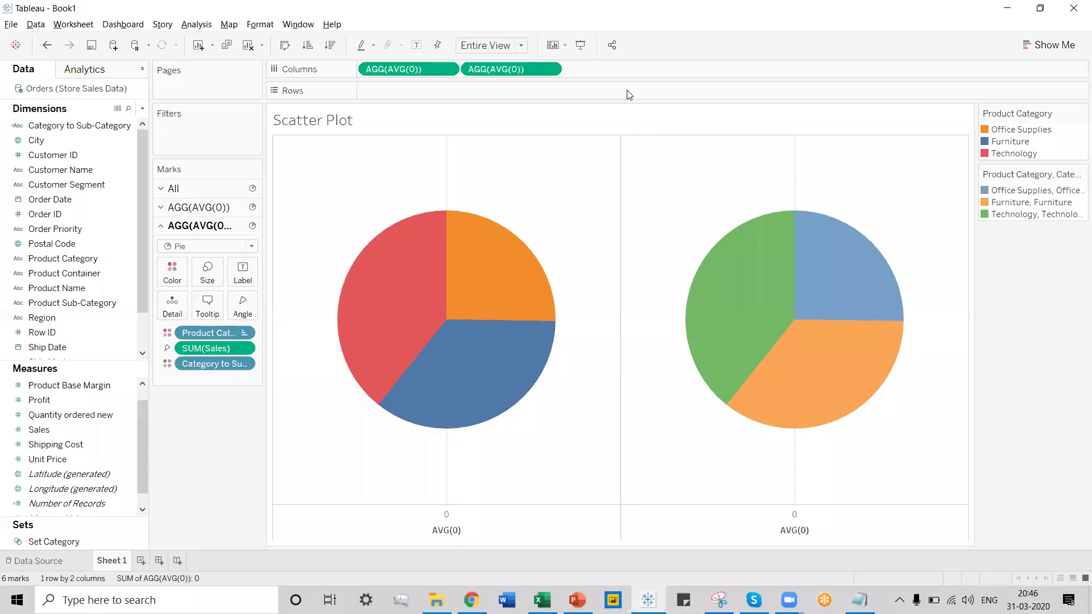
{"action": "left_click", "coordinate": [445, 376]}
- Add a worksheet action that changes set values and name it "Update Category"
{"action": "left_click", "coordinate": [67, 28]}
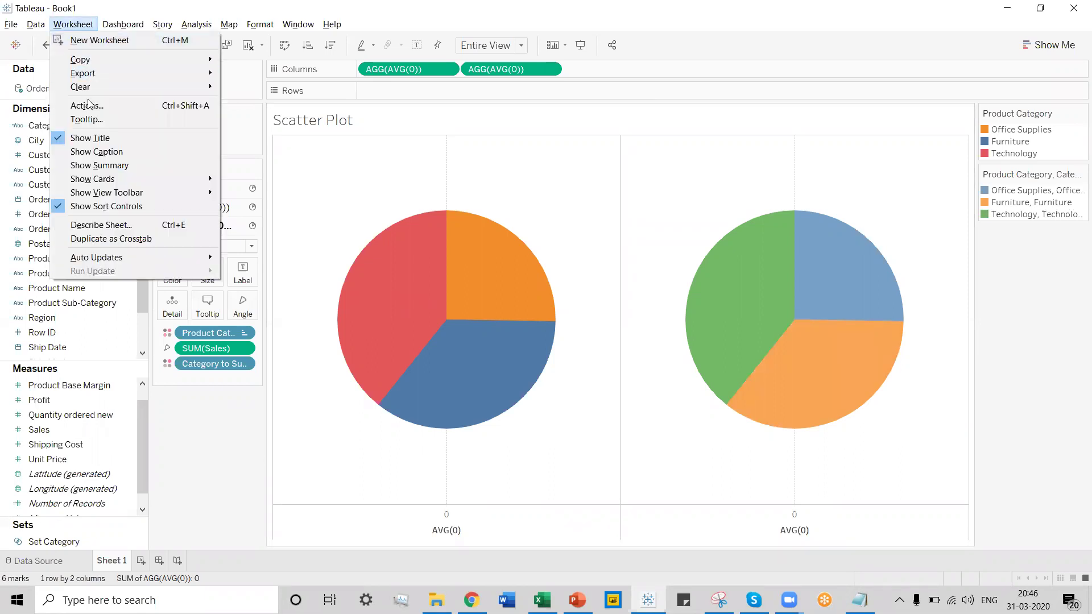
{"action": "left_click", "coordinate": [452, 227]}
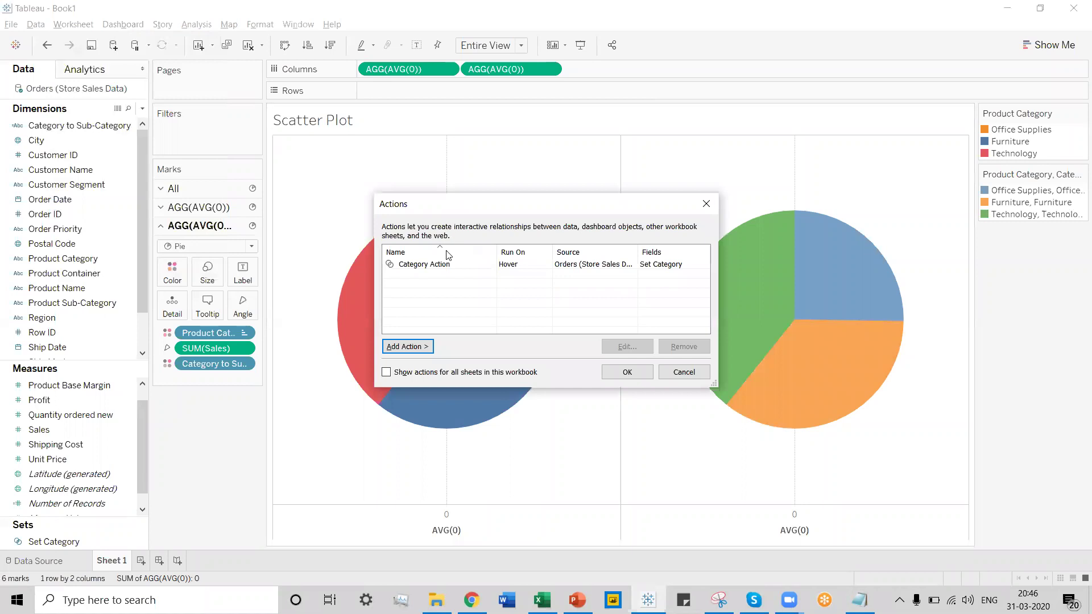
{"action": "left_click", "coordinate": [426, 351]}
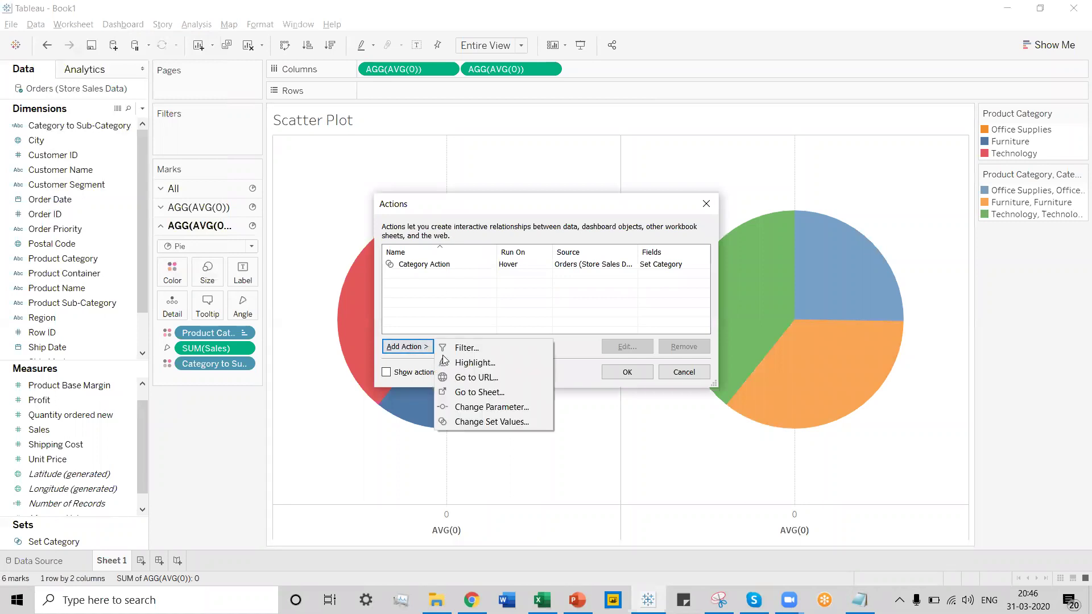
{"action": "left_click", "coordinate": [473, 422]}
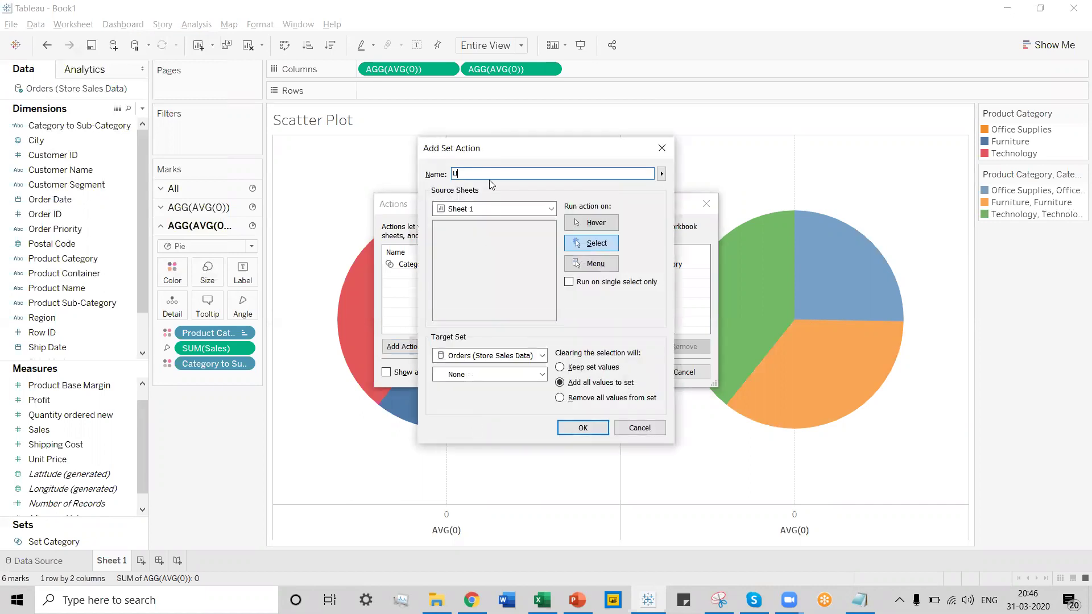
{"action": "type", "text": "Update "}
{"action": "type", "text": "Va"}
{"action": "type", "text": "tegory"}
{"action": "key", "text": "BackSpace"}
{"action": "key", "text": "BackSpace"}
{"action": "key", "text": "BackSpace"}
{"action": "key", "text": "BackSpace"}
{"action": "key", "text": "BackSpace"}
{"action": "key", "text": "BackSpace"}
{"action": "key", "text": "BackSpace"}
{"action": "key", "text": "BackSpace"}
{"action": "type", "text": "Category"}
- Set the action's source to Orders (Store Sales Data) and its target set to Set Category
{"action": "left_click", "coordinate": [492, 209]}
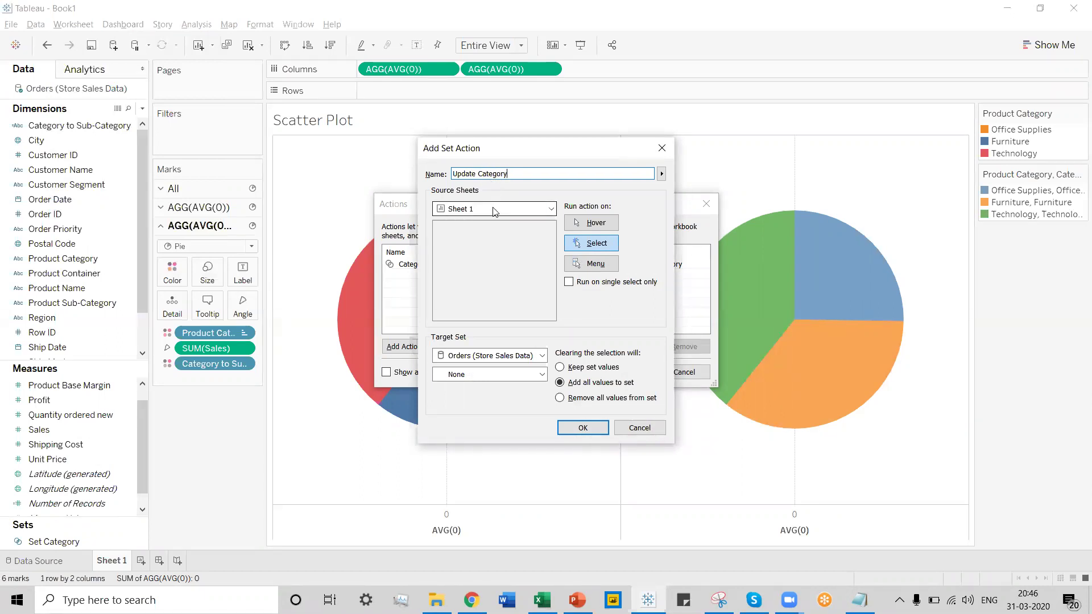
{"action": "left_click", "coordinate": [489, 238]}
{"action": "left_click", "coordinate": [492, 374]}
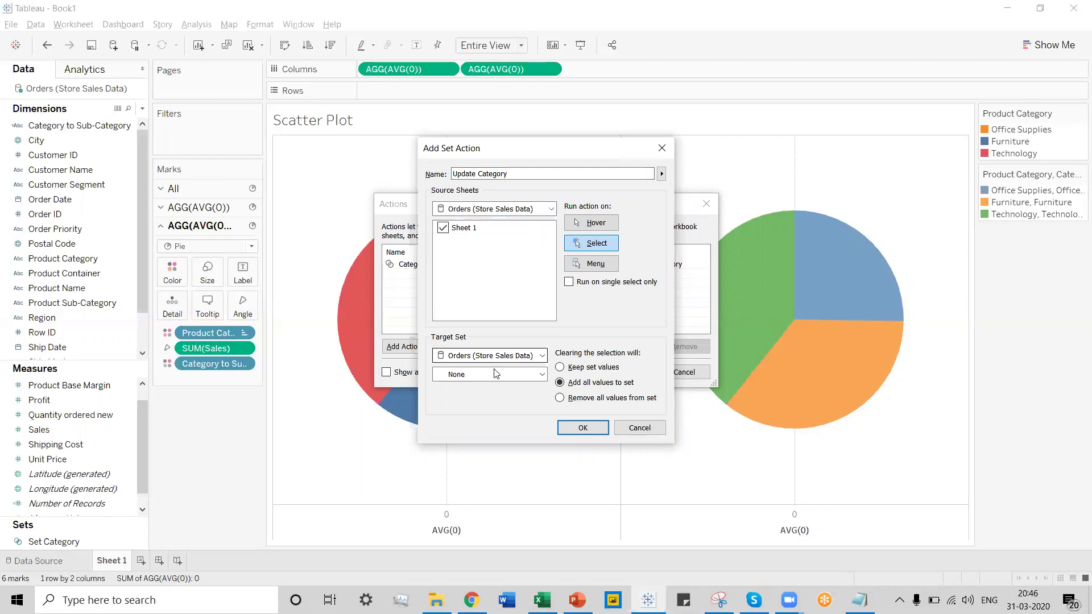
{"action": "left_click", "coordinate": [490, 395]}
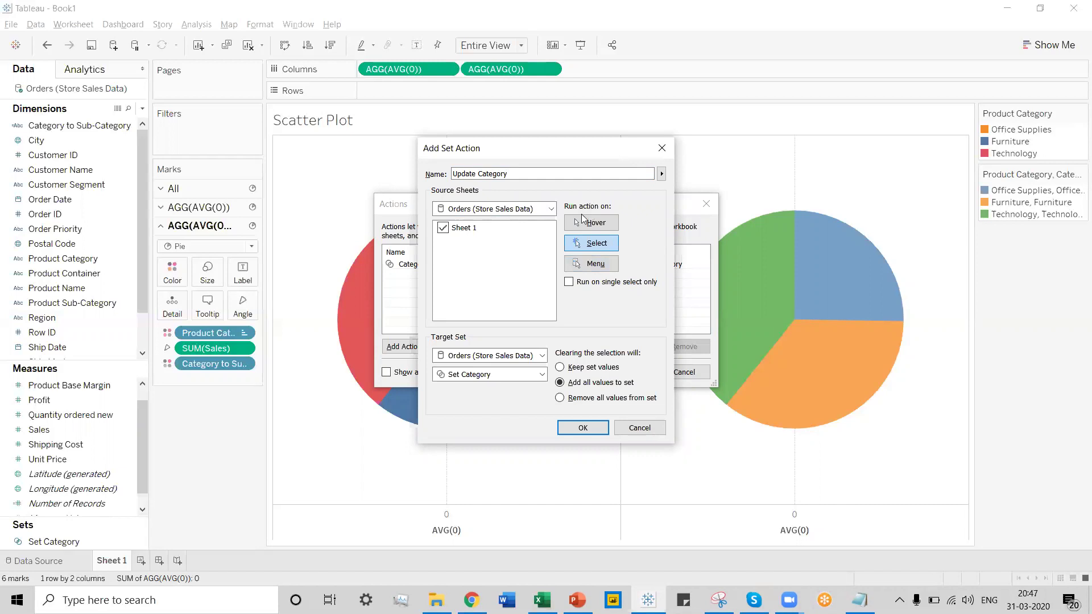
- Make the set action run on Hover and remove all values from the set when the selection is cleared, and save it
{"action": "left_click", "coordinate": [594, 227]}
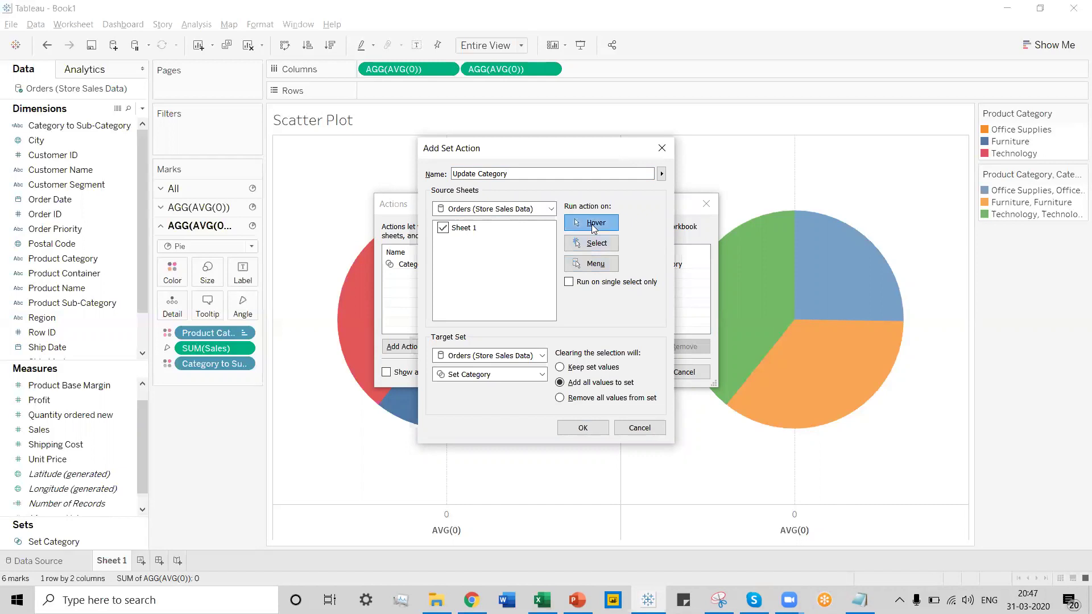
{"action": "left_click", "coordinate": [585, 398]}
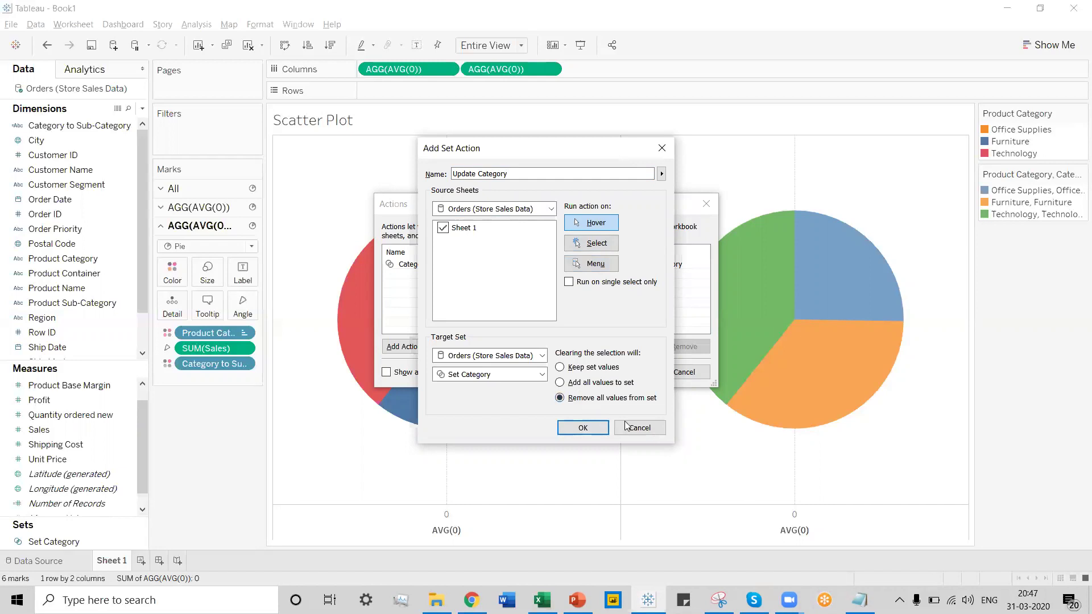
{"action": "left_click", "coordinate": [595, 430]}
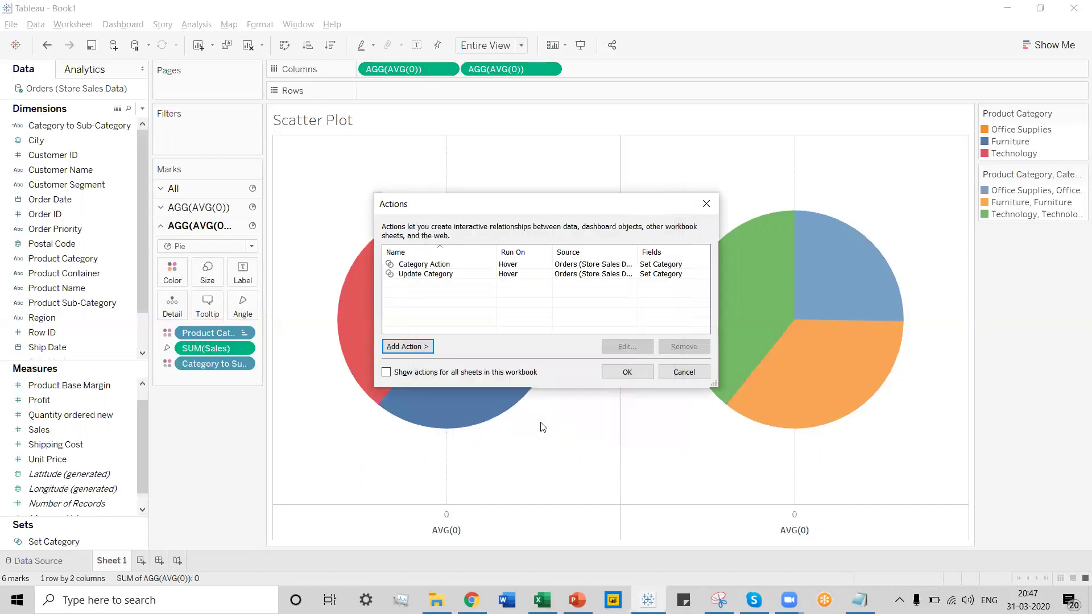
{"action": "left_click", "coordinate": [626, 372]}
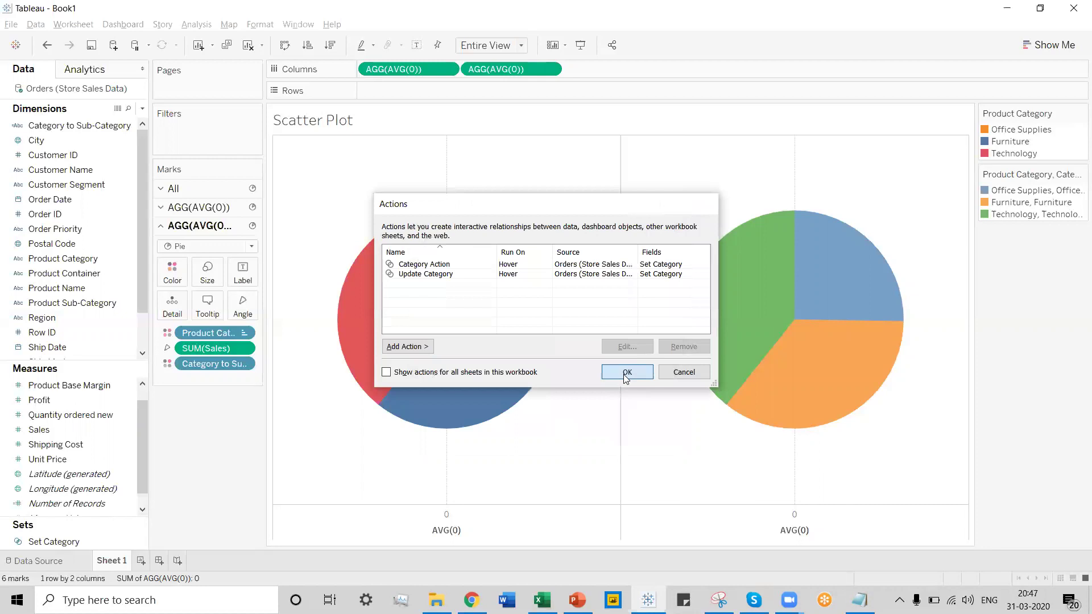
- Make the second AVG(0) on Columns a dual axis and synchronize it with the first axis
{"action": "mouse_move", "coordinate": [539, 327]}
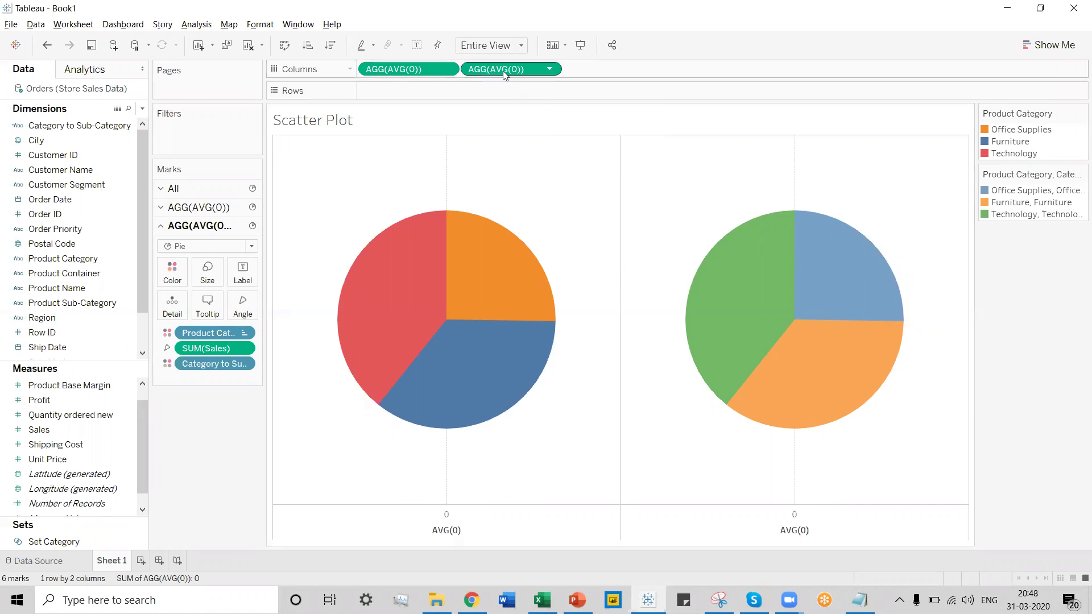
{"action": "left_click", "coordinate": [550, 69]}
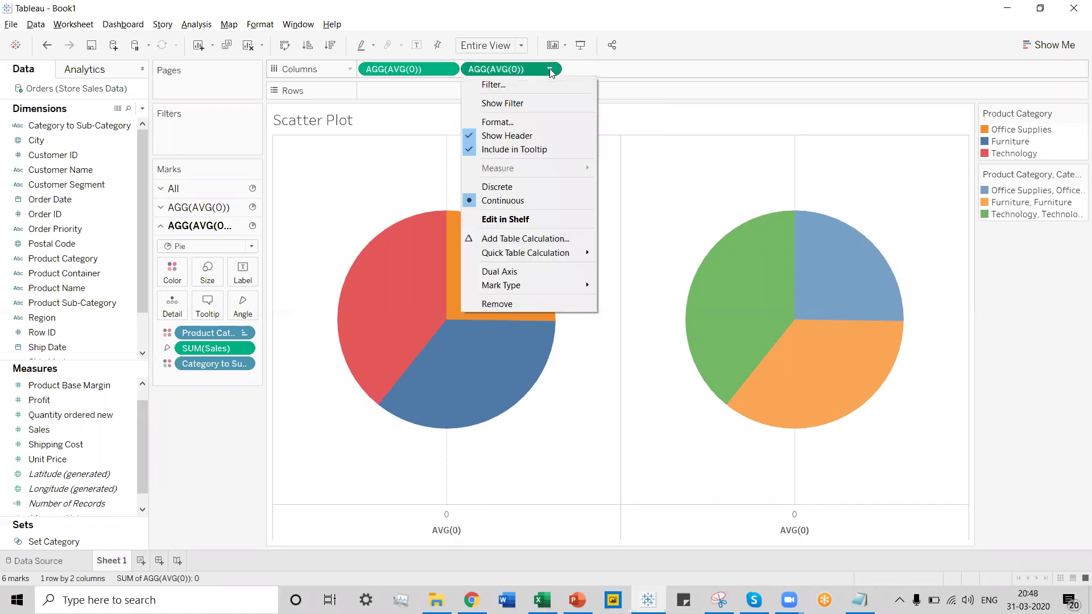
{"action": "left_click", "coordinate": [523, 271]}
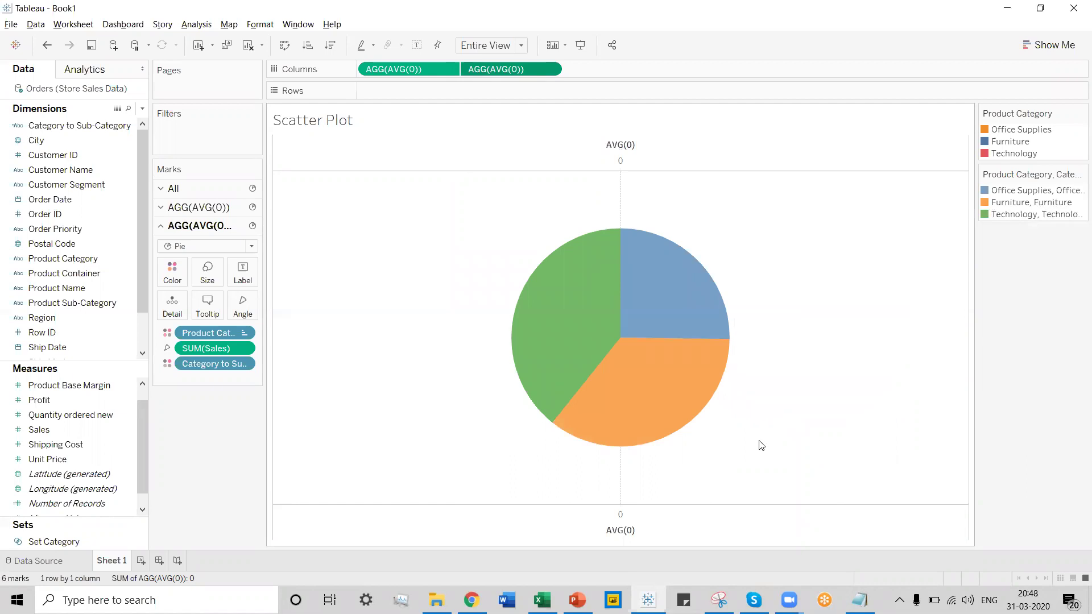
{"action": "left_click", "coordinate": [716, 151]}
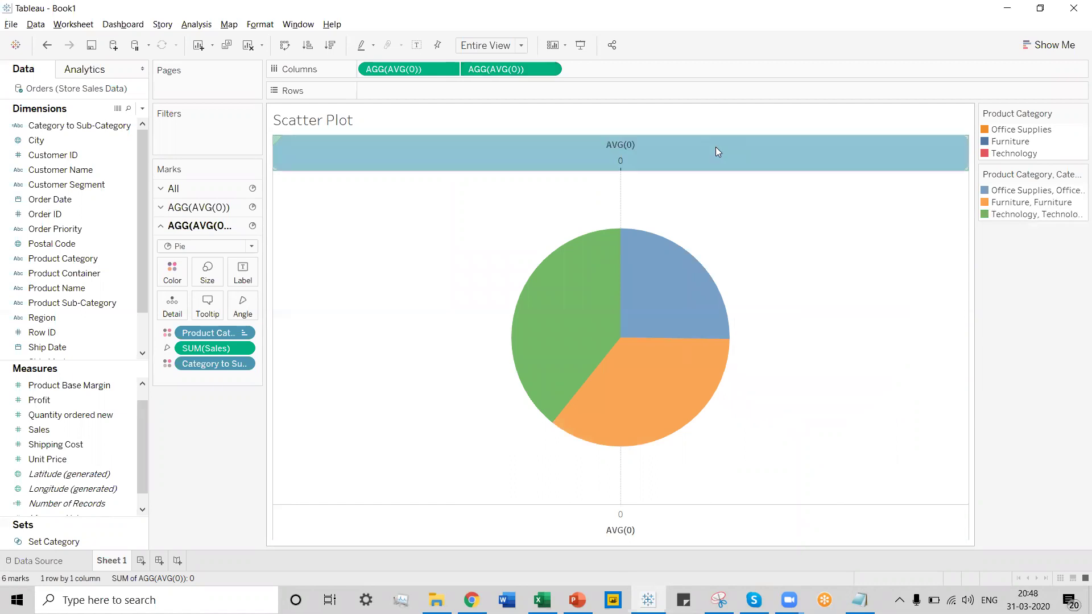
{"action": "right_click", "coordinate": [717, 151]}
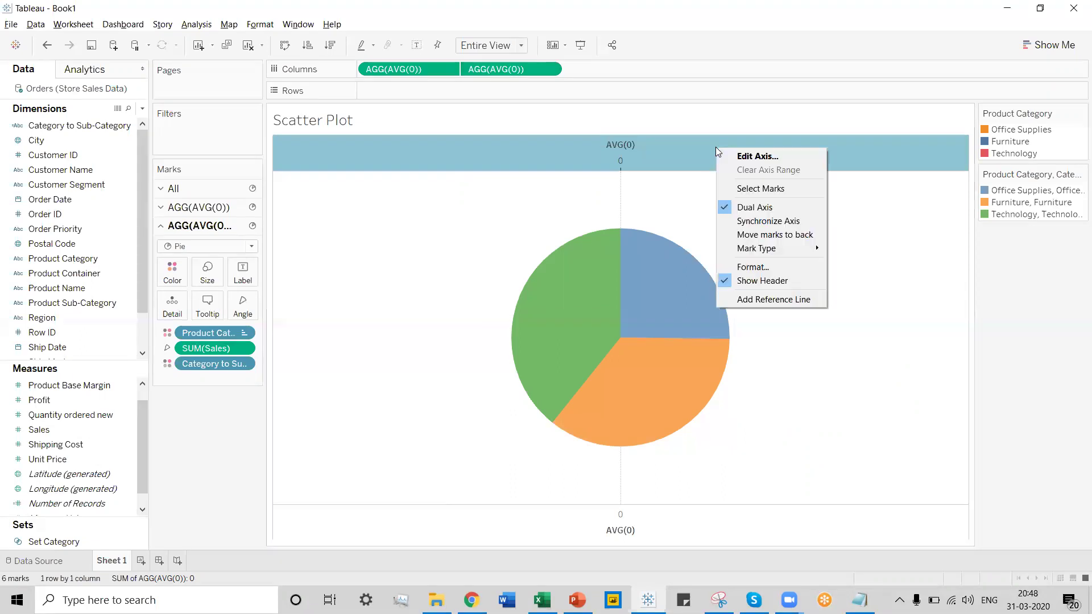
{"action": "left_click", "coordinate": [754, 221]}
- Hide the AVG(0) axis headers of the combined pie chart
{"action": "left_click", "coordinate": [754, 529]}
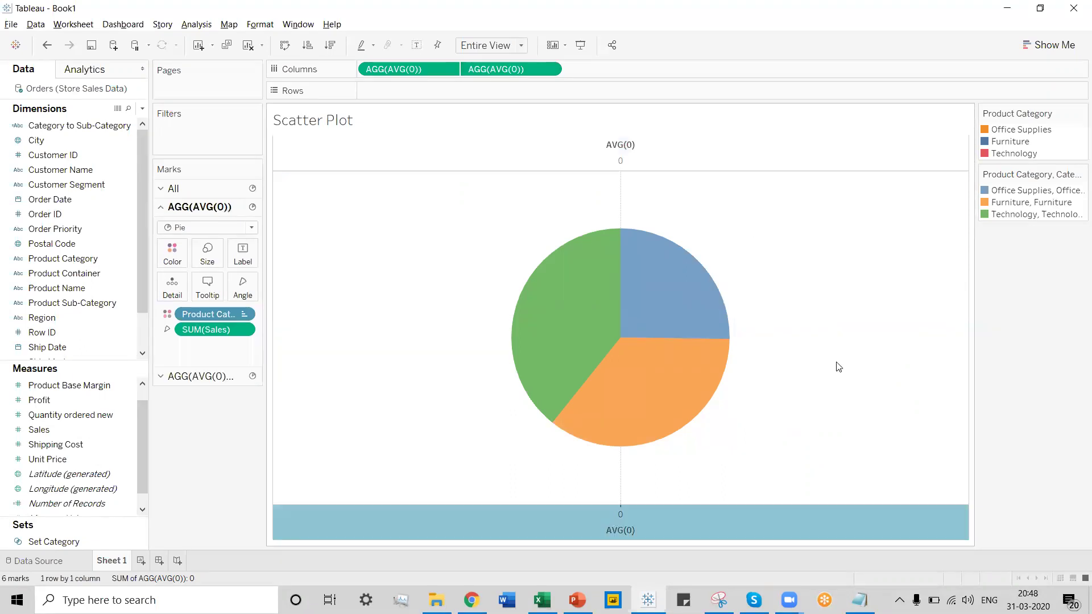
{"action": "right_click", "coordinate": [674, 523]}
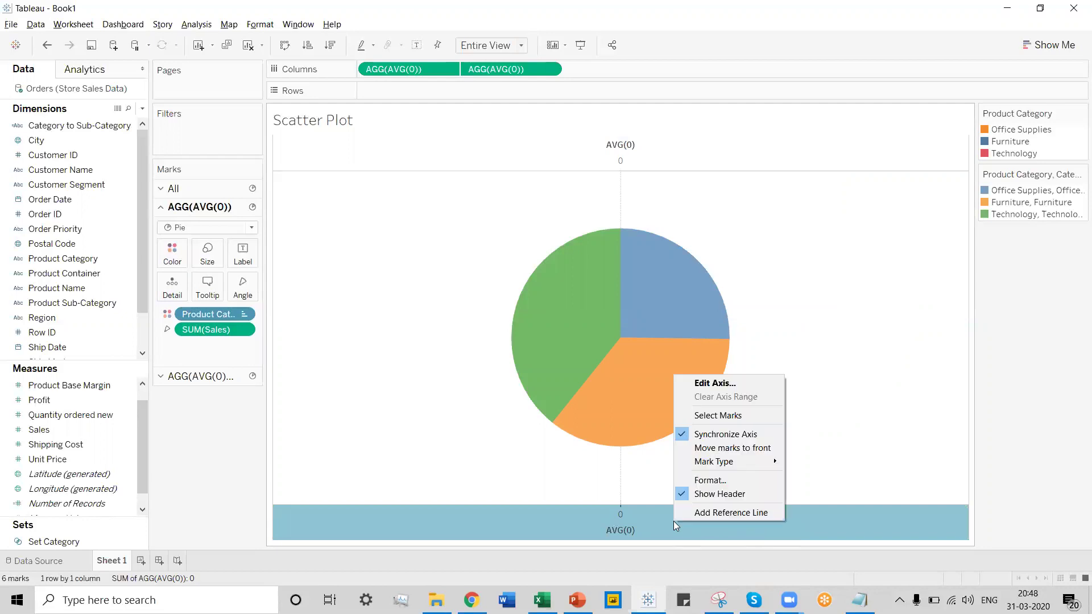
{"action": "left_click", "coordinate": [714, 494]}
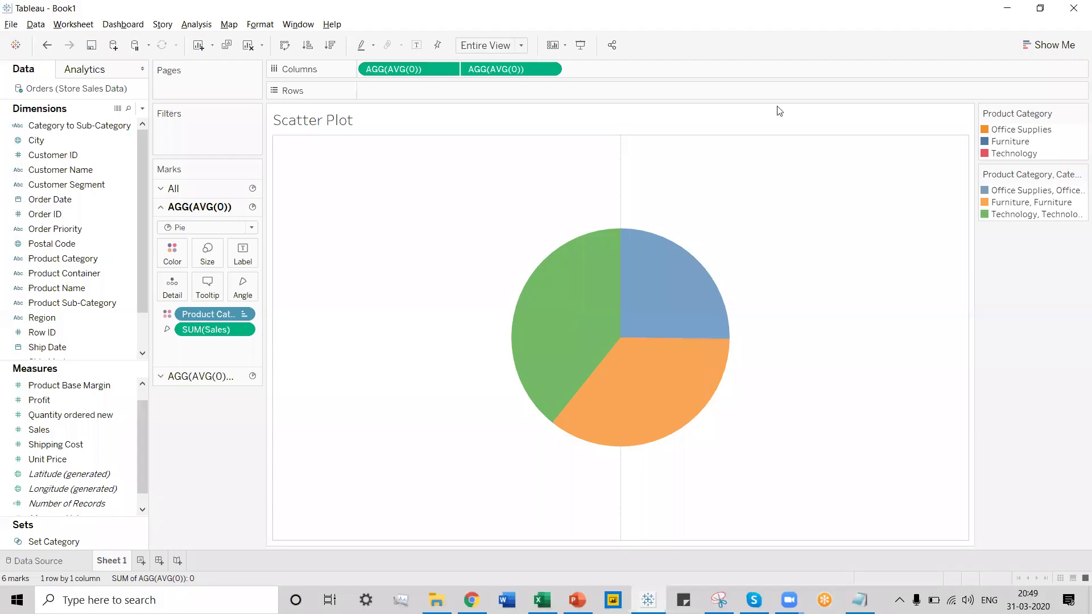
- Enlarge the first AVG(0) pie so it forms a wide outer ring around the second pie
{"action": "left_click", "coordinate": [207, 254]}
{"action": "left_click_drag", "start_coordinate": [274, 290], "coordinate": [289, 292]}
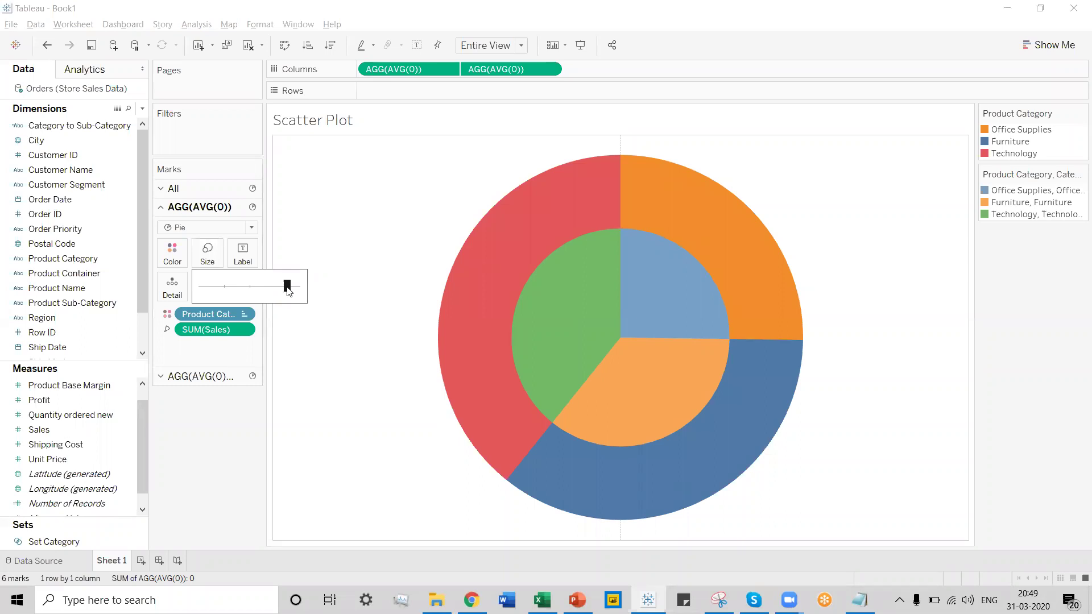
{"action": "left_click", "coordinate": [310, 358]}
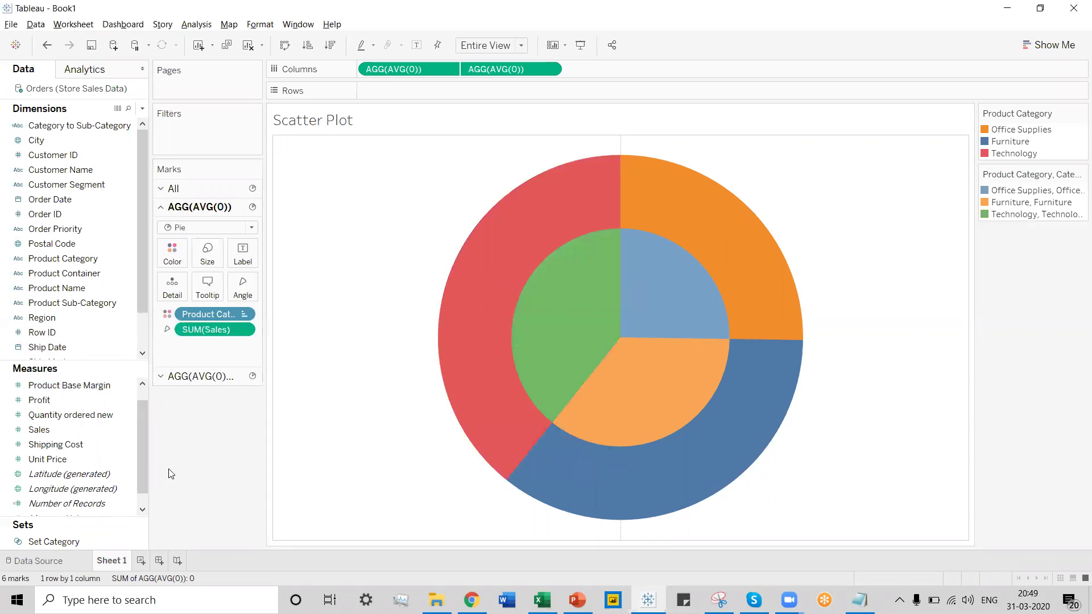
- Give the outer ring's slices a white border through the first AVG(0) marks' color effects
{"action": "left_click", "coordinate": [174, 260]}
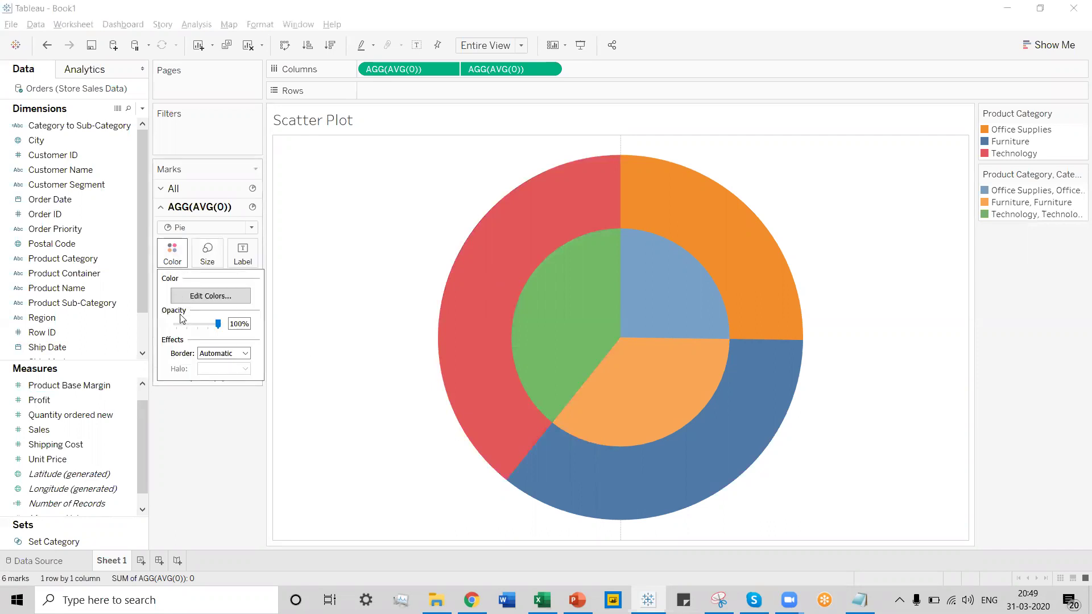
{"action": "left_click", "coordinate": [246, 354]}
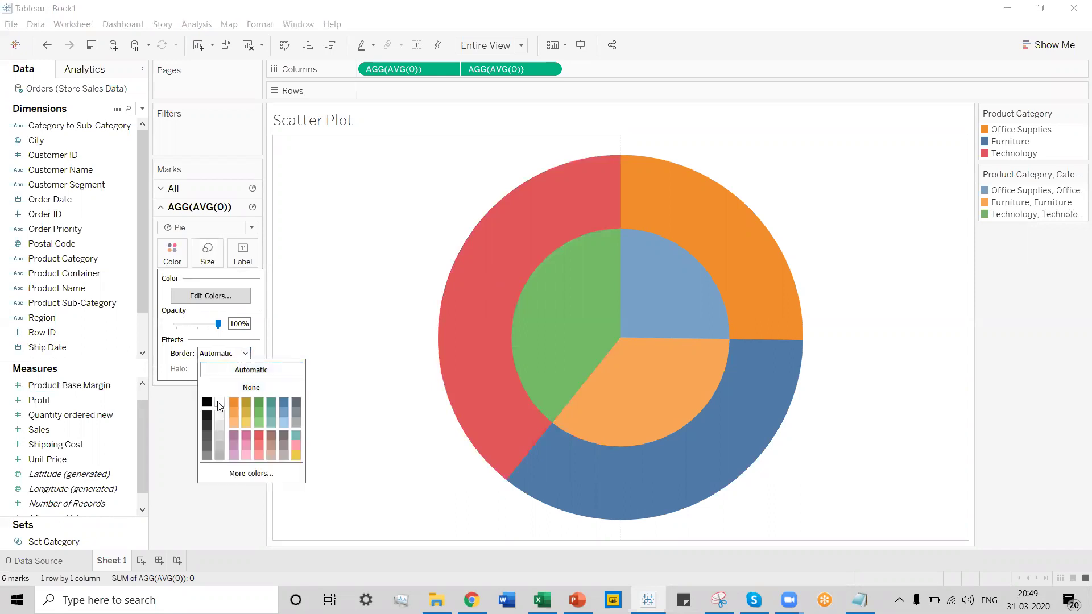
{"action": "left_click", "coordinate": [375, 319]}
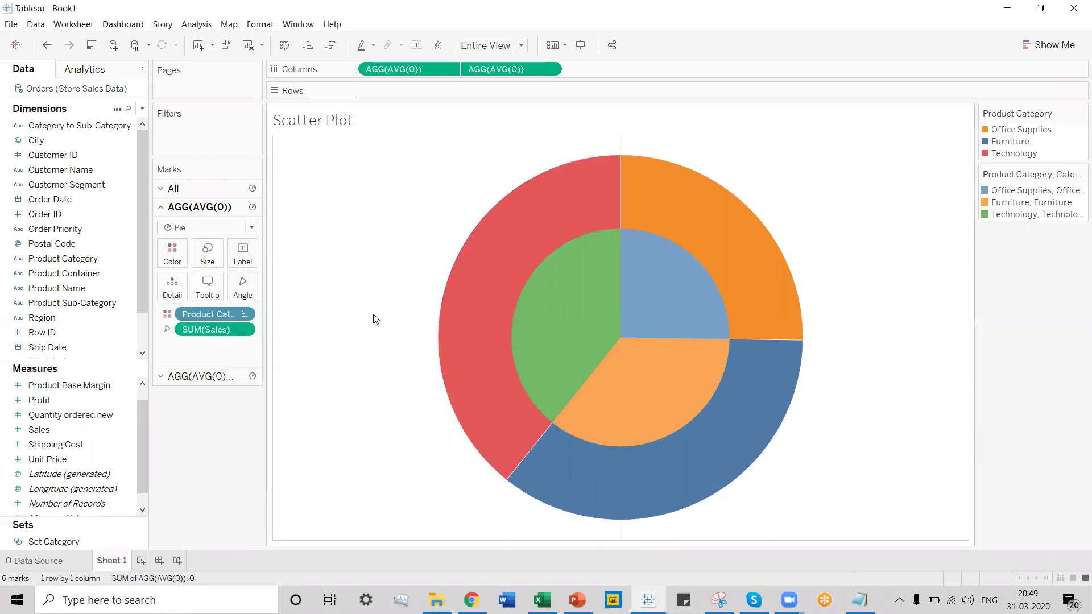
- Give the inner pie's slices a white border through the second AVG(0) marks' color effects
{"action": "left_click", "coordinate": [200, 375]}
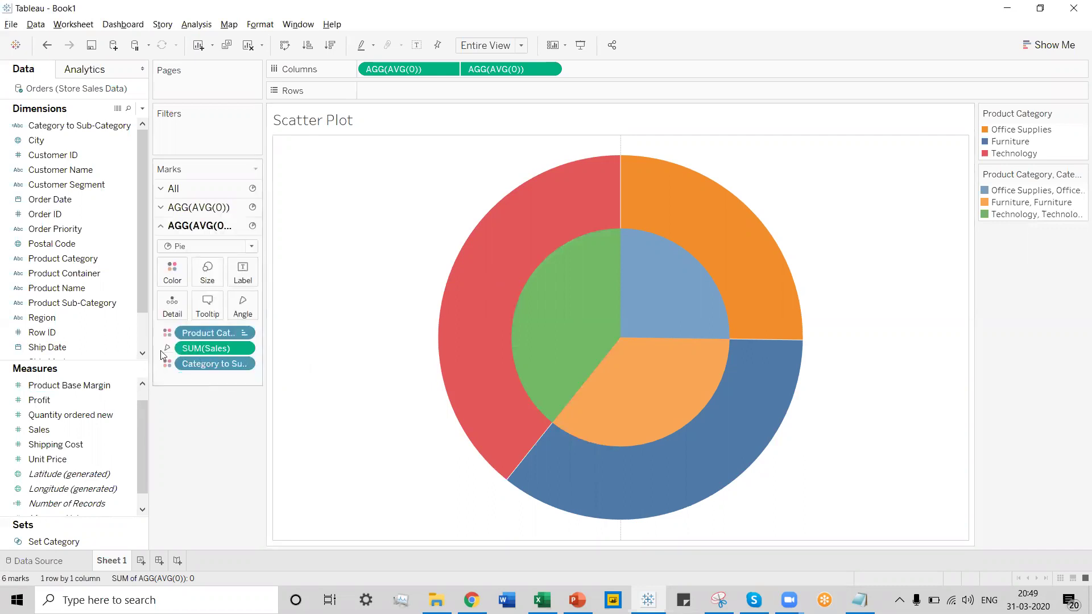
{"action": "left_click", "coordinate": [176, 277]}
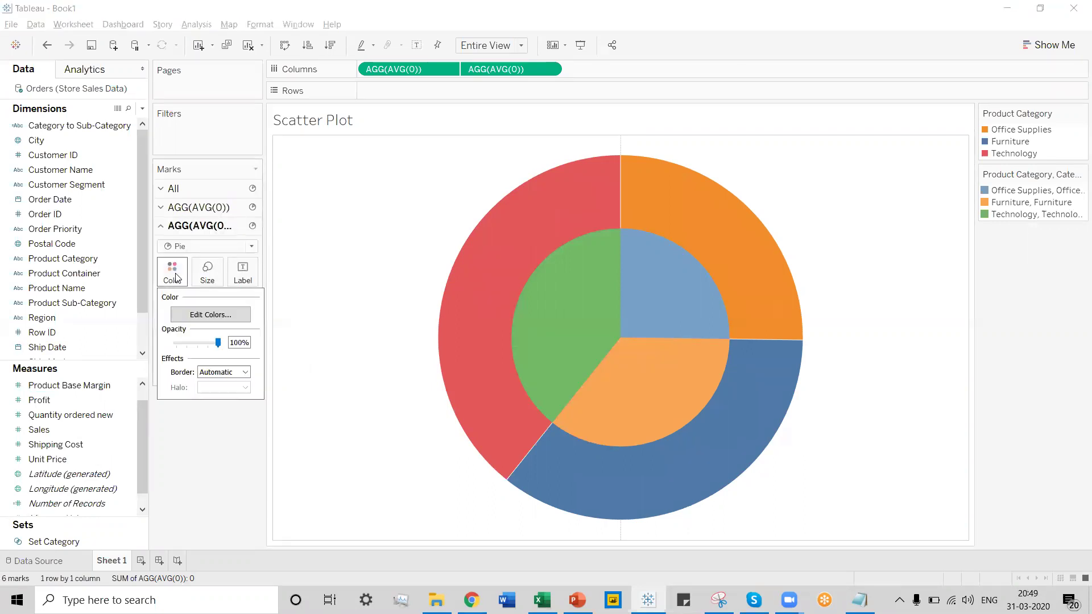
{"action": "left_click", "coordinate": [234, 373]}
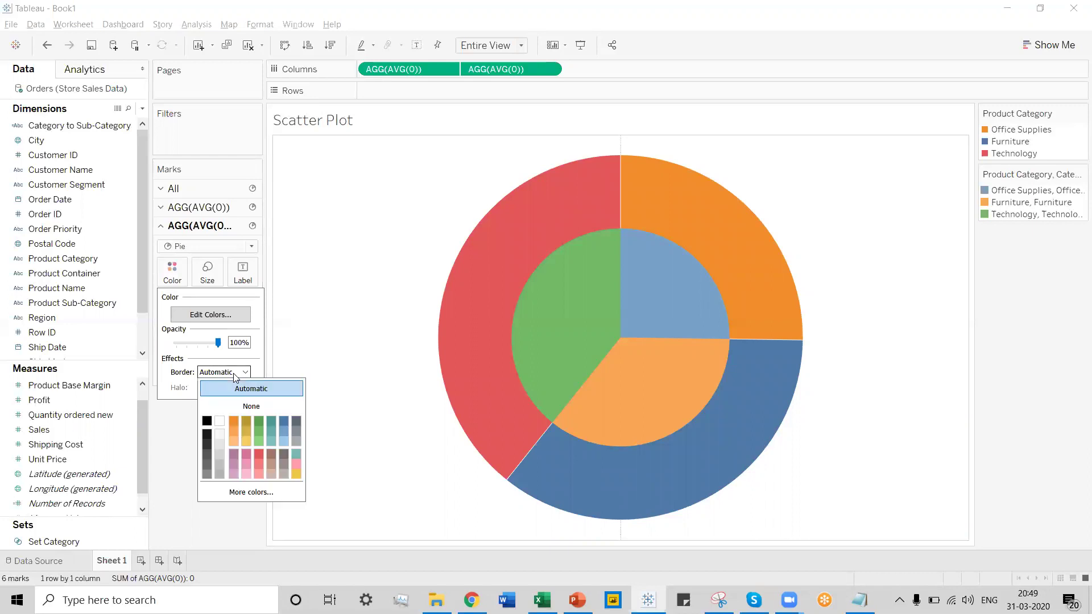
{"action": "left_click", "coordinate": [219, 421]}
{"action": "left_click", "coordinate": [326, 273]}
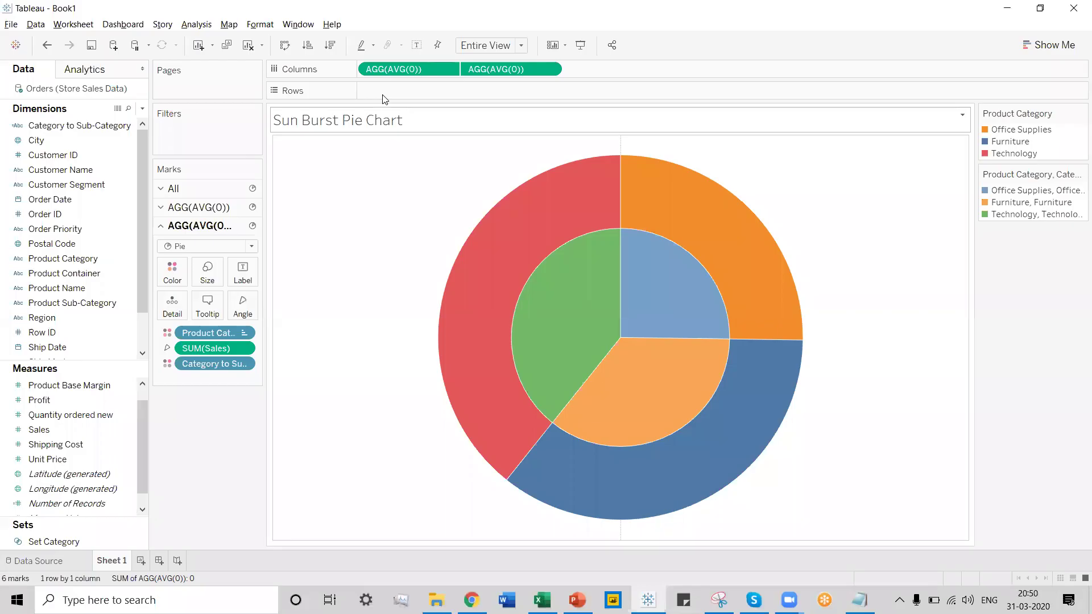
- Test the set action on the Office Supplies, Furniture and Technology outer slices, checking each category's sub-category drill-down in the inner pie
{"action": "left_click", "coordinate": [913, 337]}
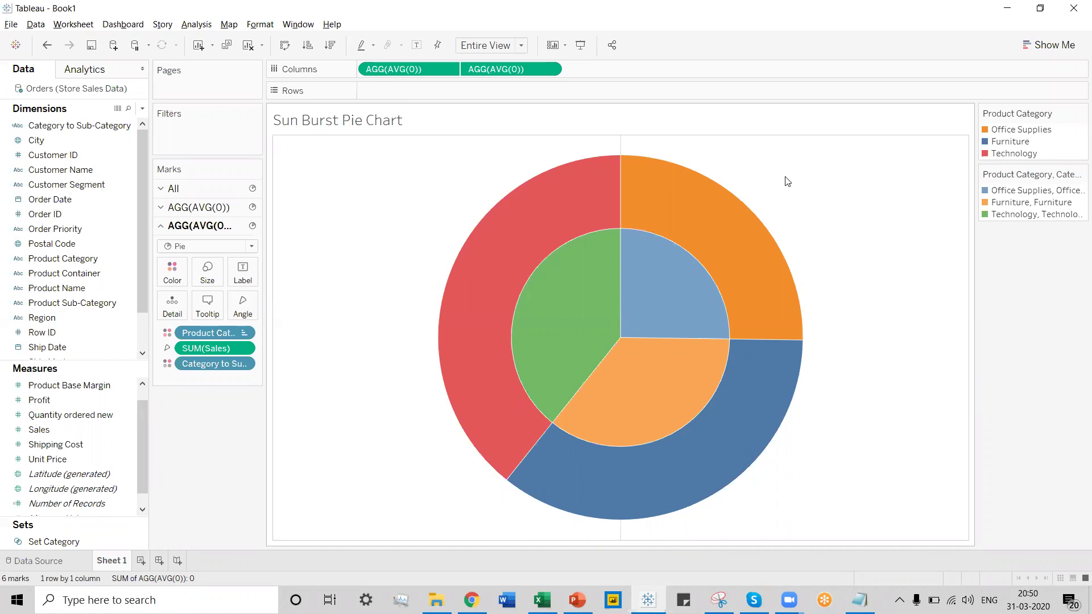
{"action": "left_click", "coordinate": [703, 202]}
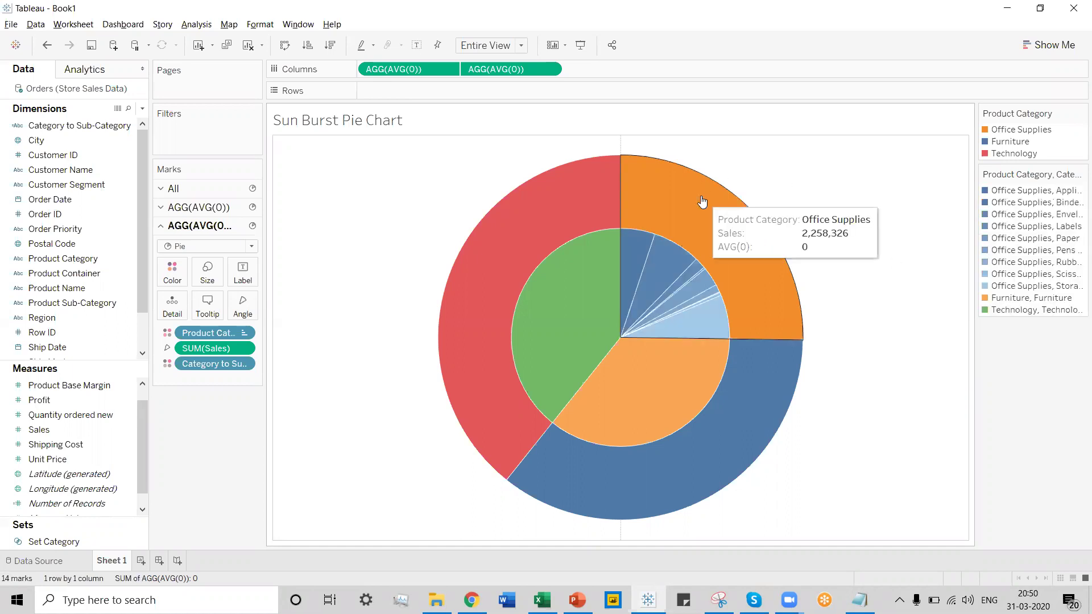
{"action": "left_click", "coordinate": [649, 242]}
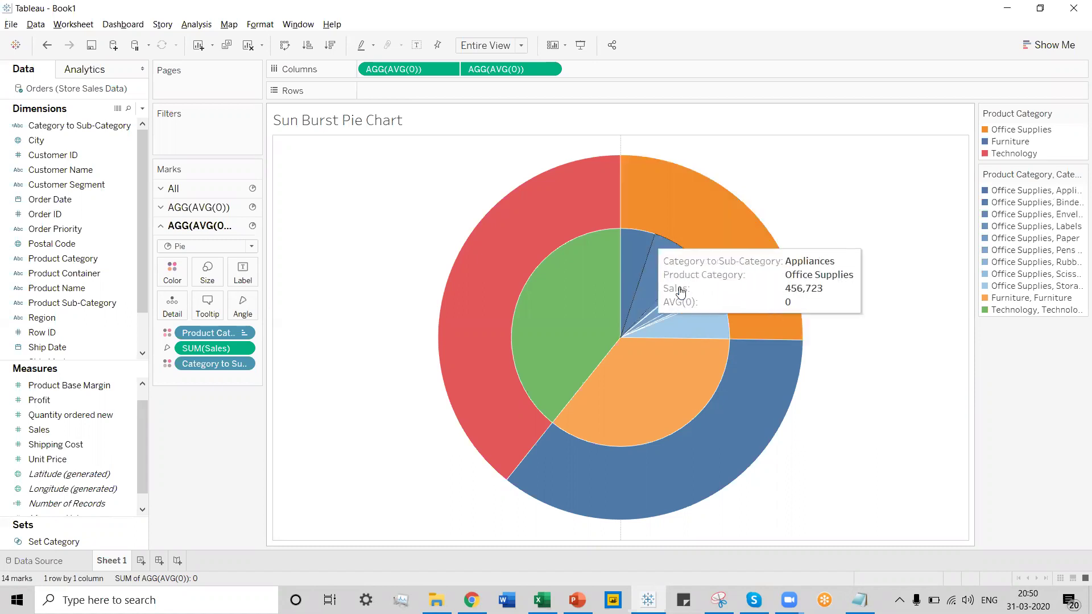
{"action": "left_click", "coordinate": [740, 454]}
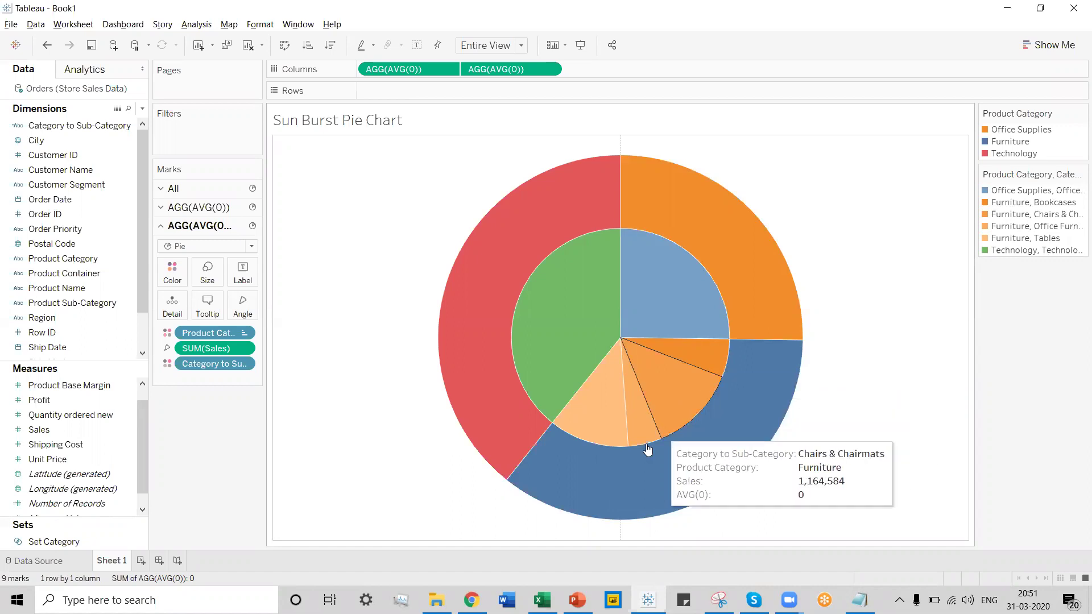
{"action": "left_click", "coordinate": [484, 316]}
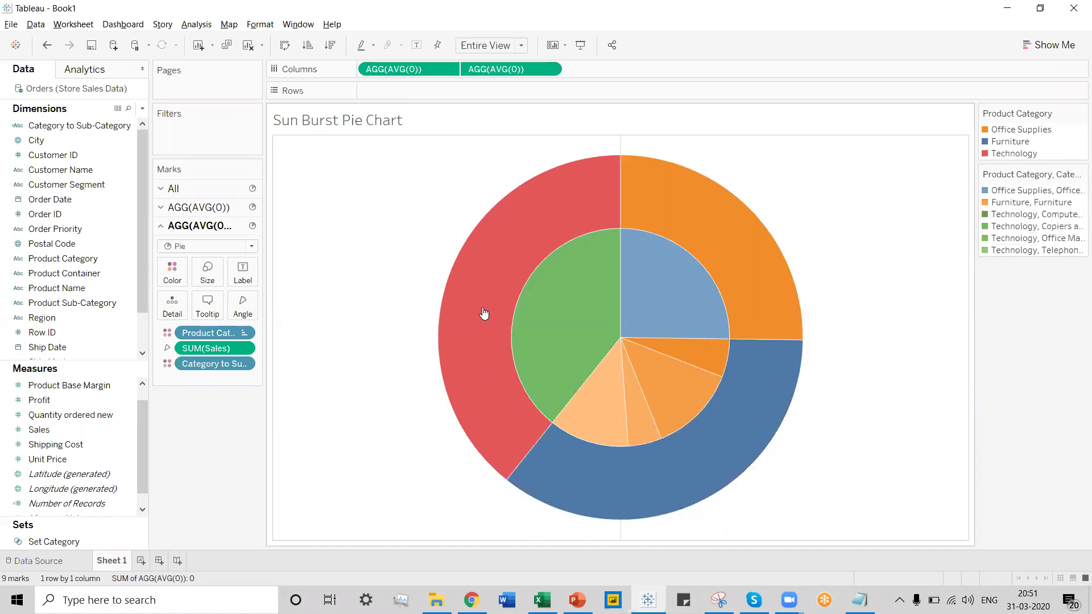
{"action": "key", "text": "Escape"}
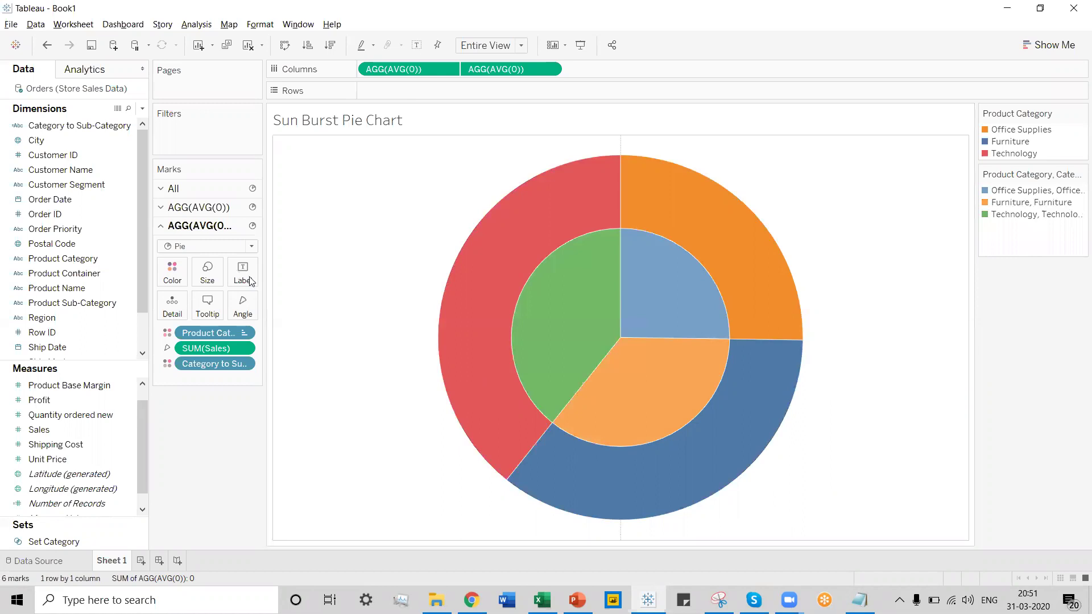